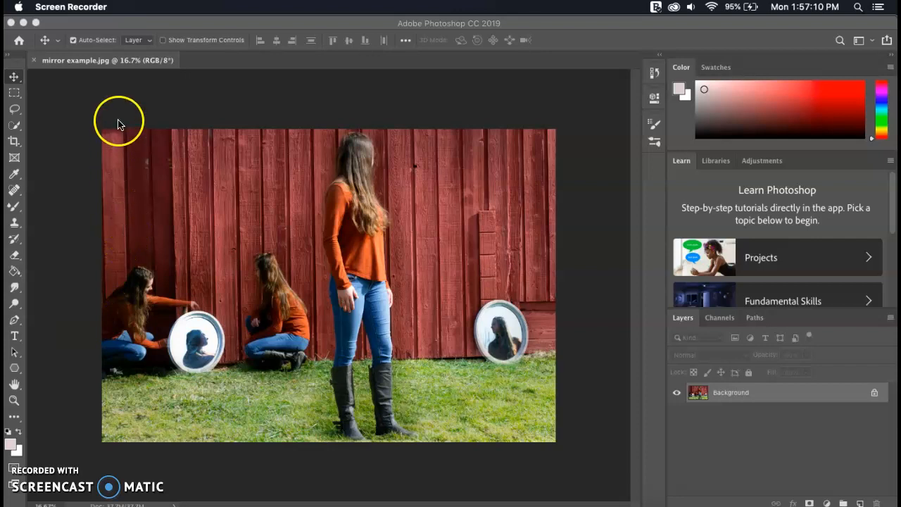
# - Load the photos DSC_0331.jpg to DSC_0343.jpg from the practice mirror folder into one layer stack, with source images automatically aligned
pyautogui.click(124, 23)
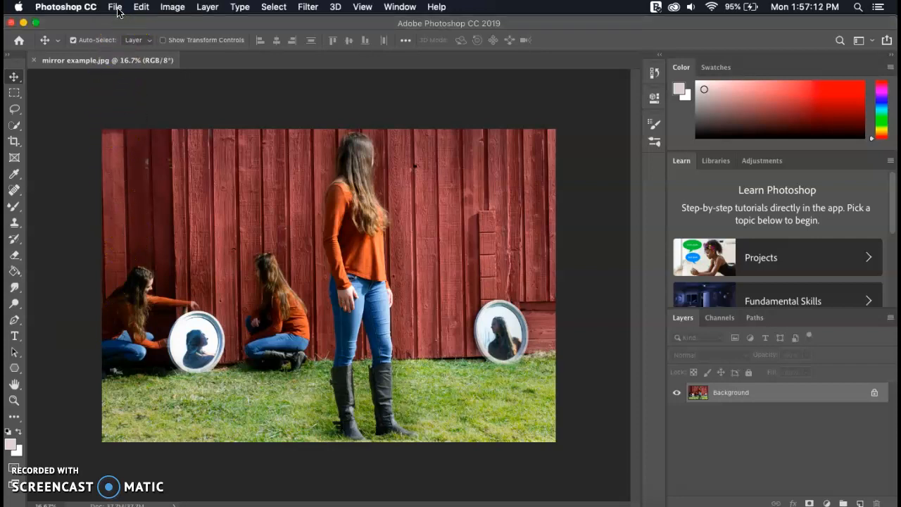
pyautogui.click(115, 7)
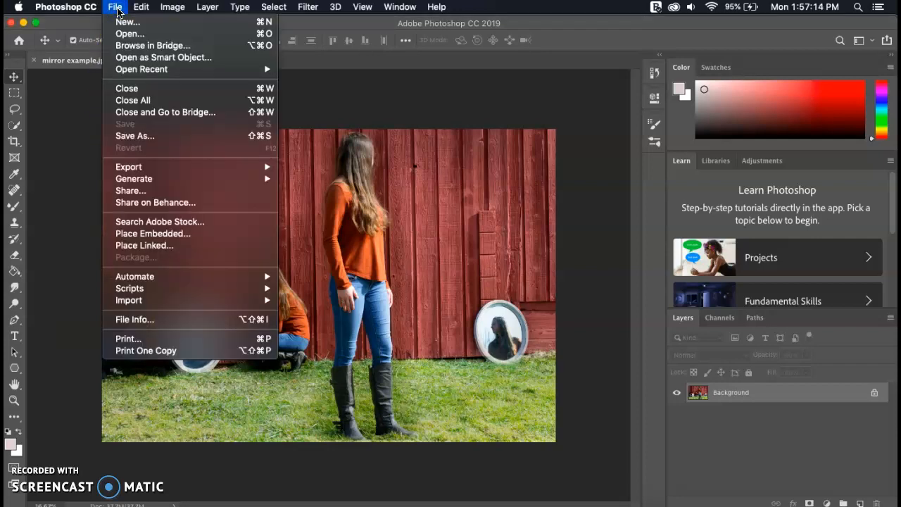
pyautogui.moveTo(124, 290)
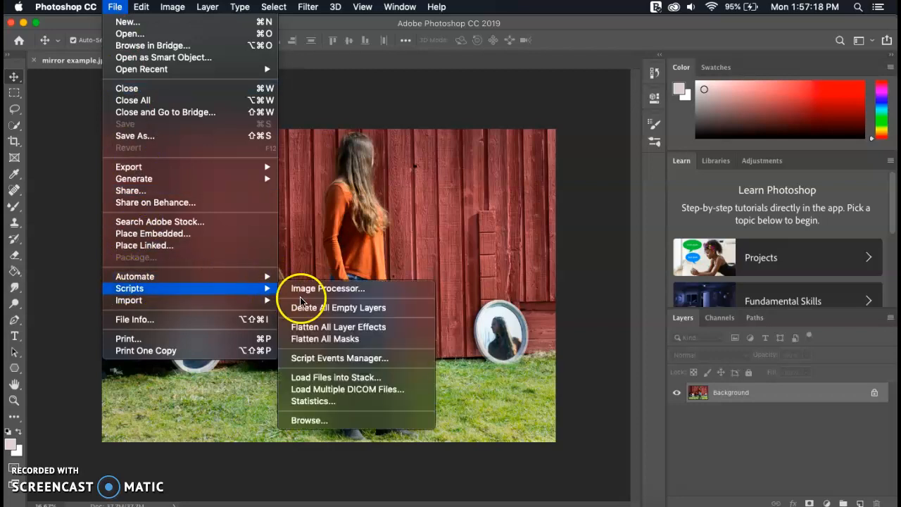
pyautogui.click(417, 378)
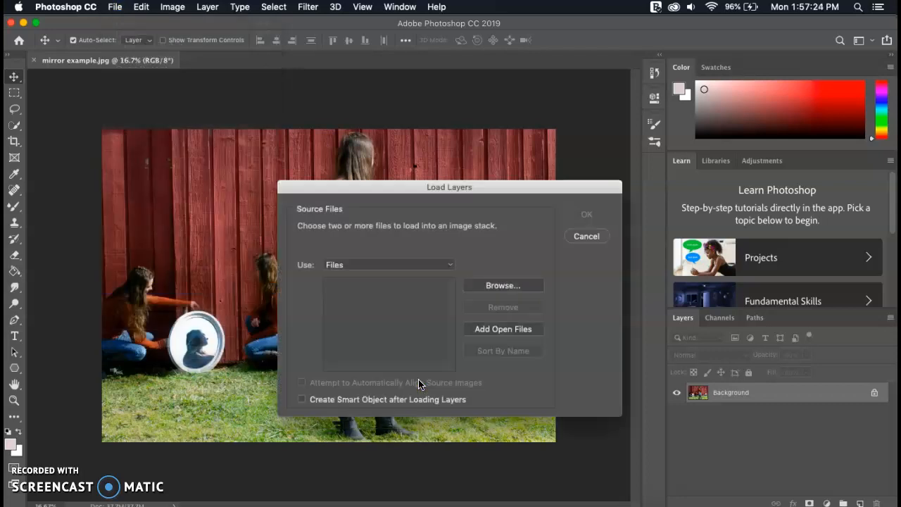
pyautogui.click(380, 265)
pyautogui.click(379, 266)
pyautogui.click(471, 281)
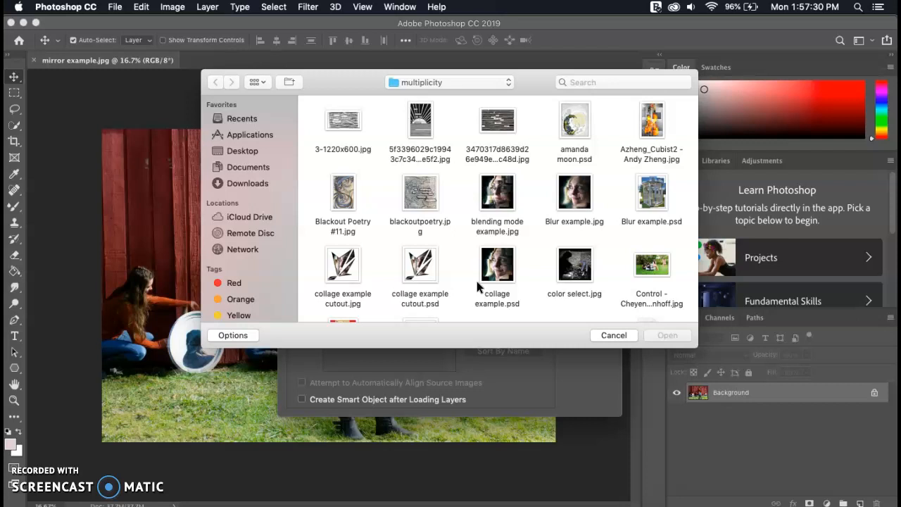
pyautogui.scroll(-15, 422, 240)
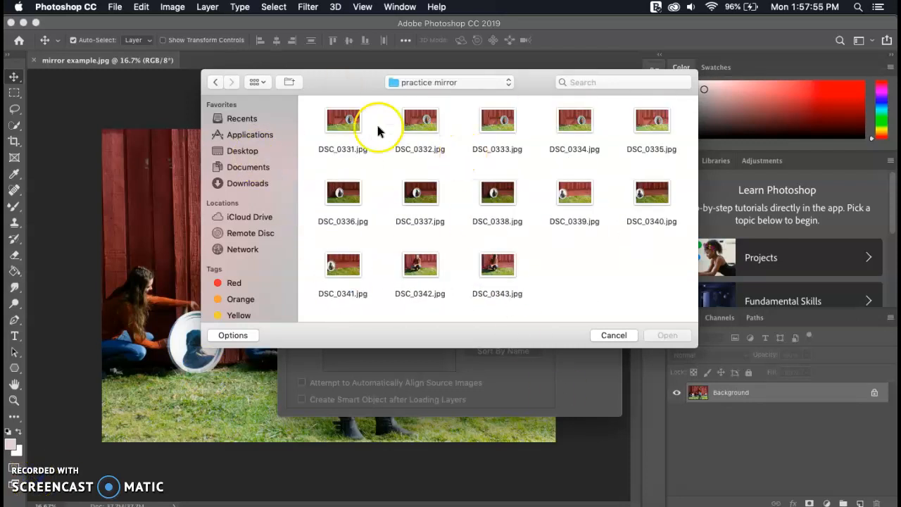
pyautogui.moveTo(307, 111); pyautogui.dragTo(685, 292)
pyautogui.click(667, 336)
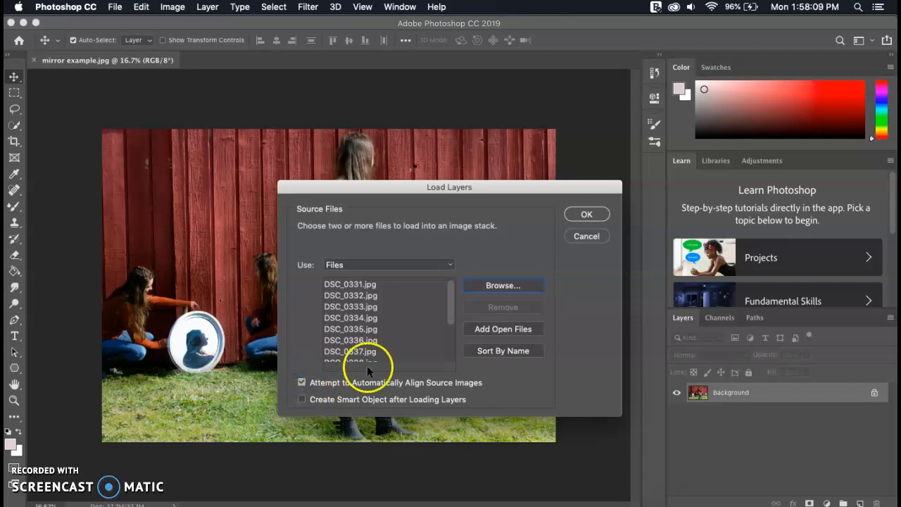
pyautogui.click(586, 215)
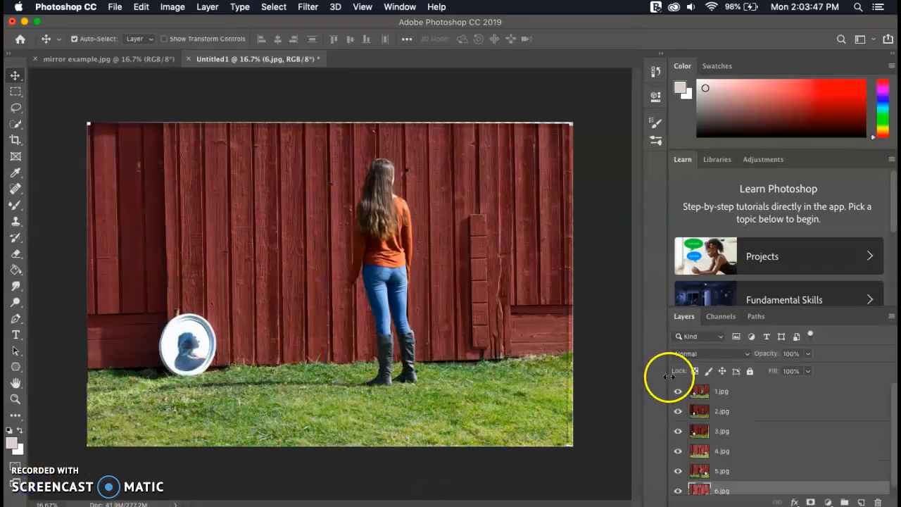
# - Examine the photos in layers 1.jpg to 3.jpg by toggling their visibility, and compare them with the finished mirror example
pyautogui.click(678, 391)
pyautogui.click(678, 416)
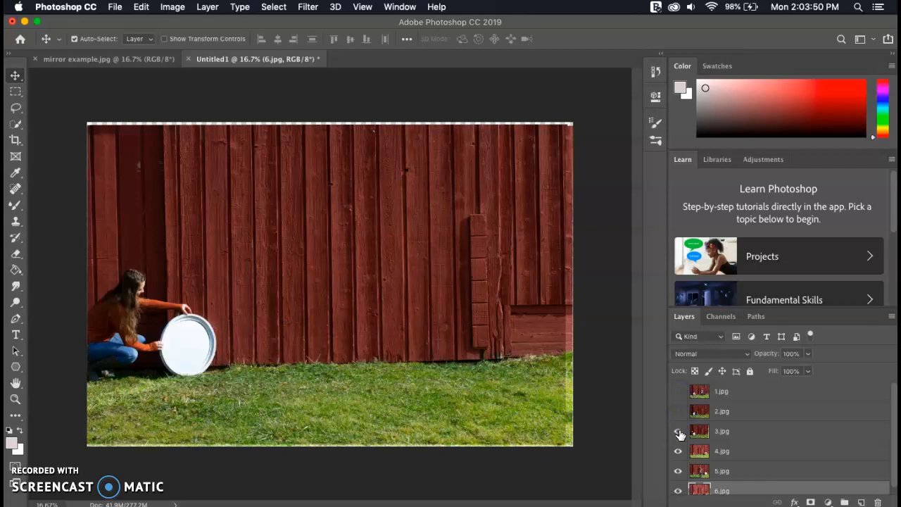
pyautogui.click(678, 432)
pyautogui.click(678, 431)
pyautogui.click(678, 411)
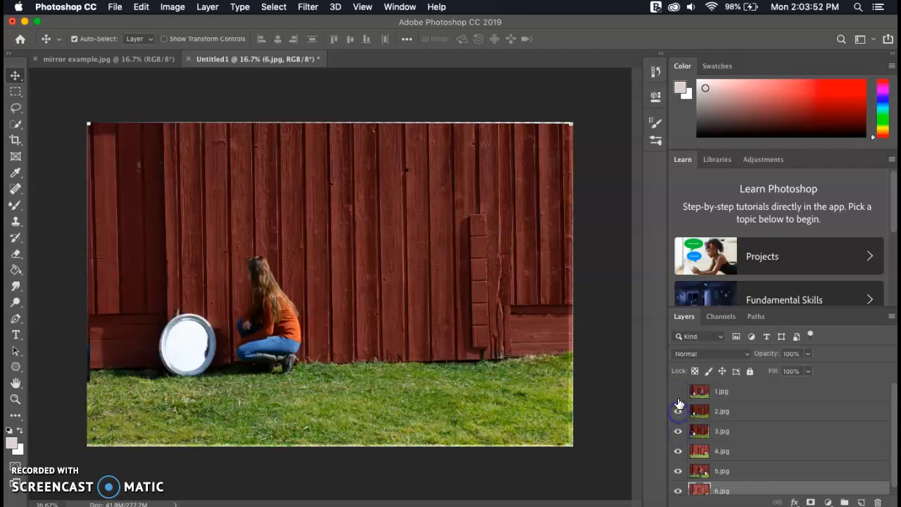
pyautogui.click(678, 391)
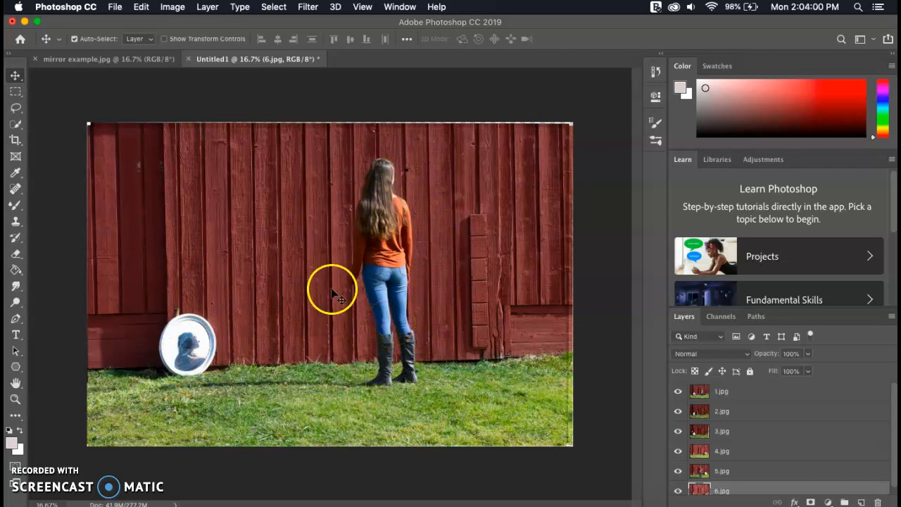
pyautogui.click(104, 58)
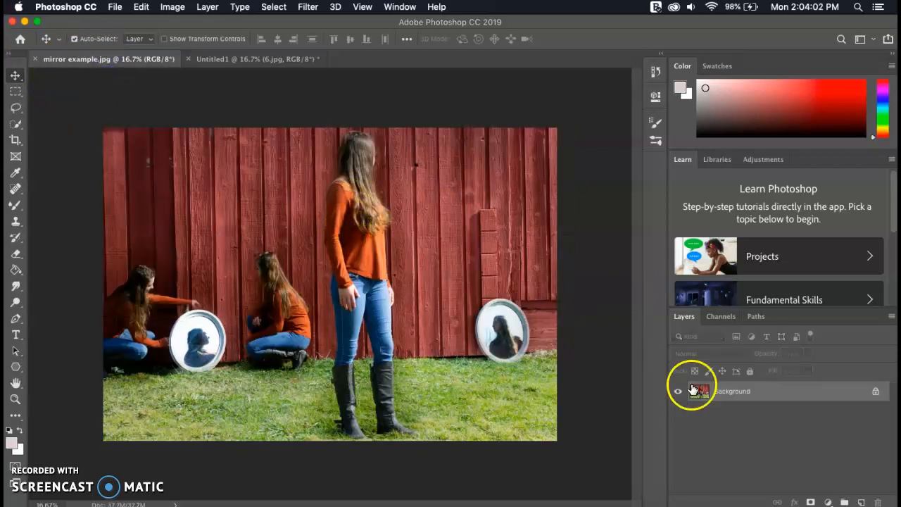
pyautogui.click(250, 59)
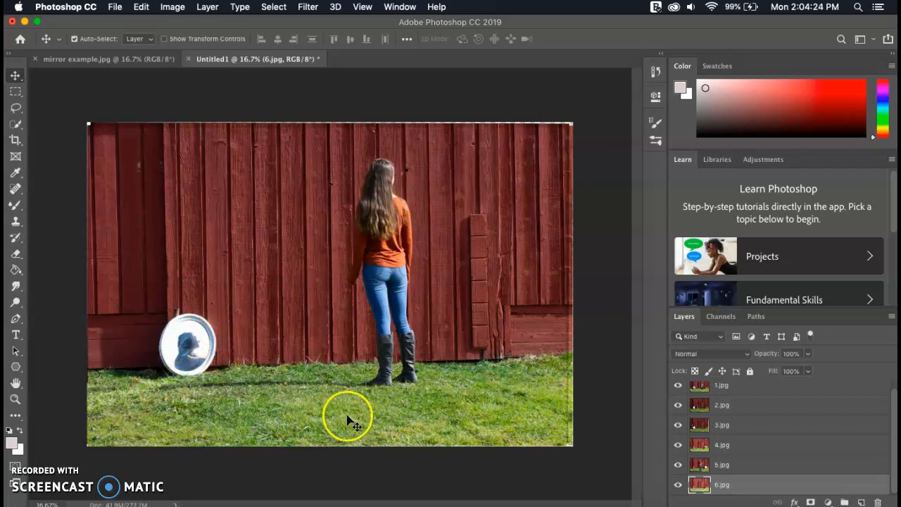
# - Add a layer mask to the 1.jpg layer and enlarge the Brush tool to 200 px for painting on it
pyautogui.scroll(1, 754, 402)
pyautogui.click(748, 393)
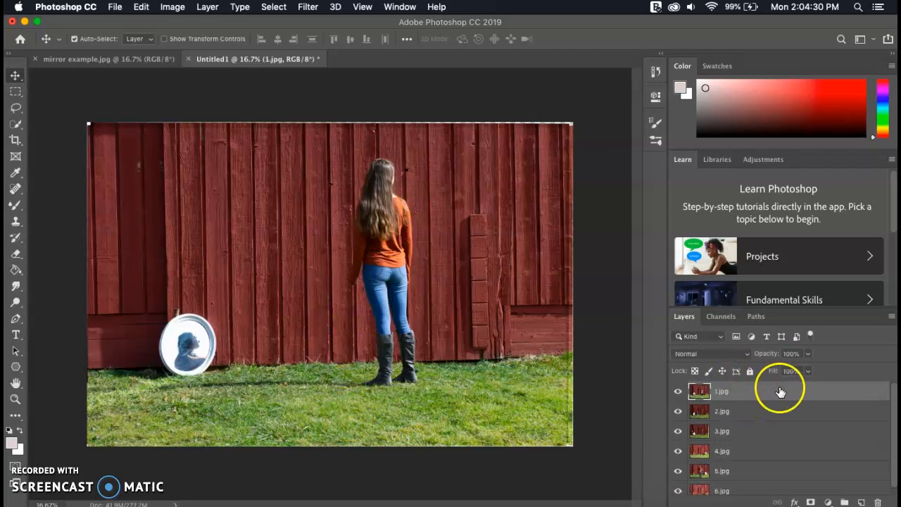
pyautogui.click(811, 502)
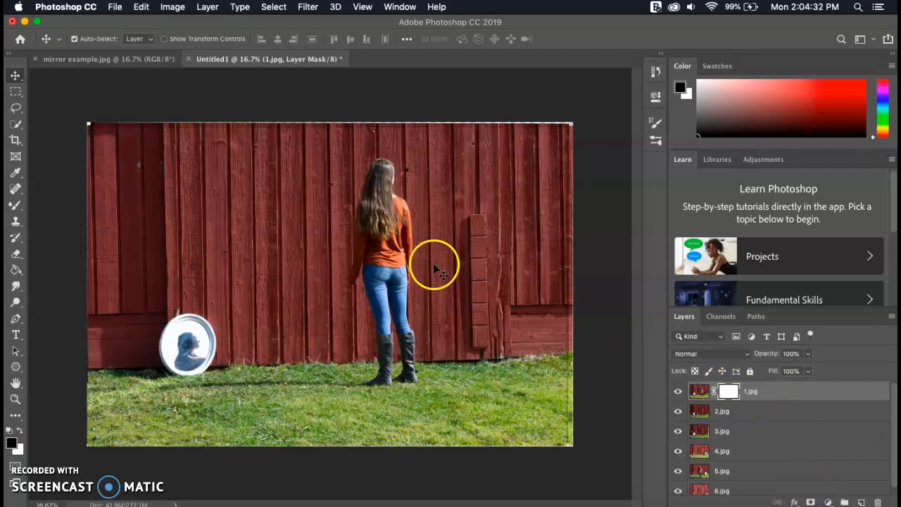
pyautogui.click(15, 204)
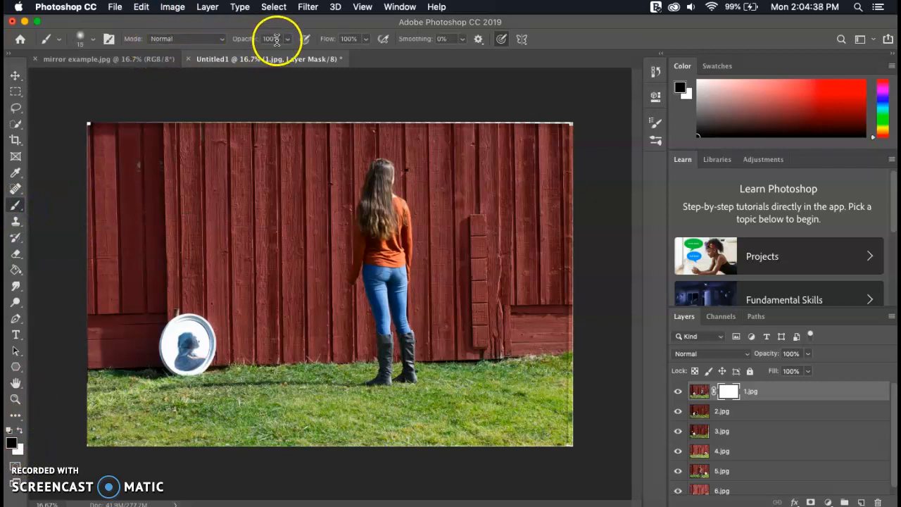
pyautogui.press(']')
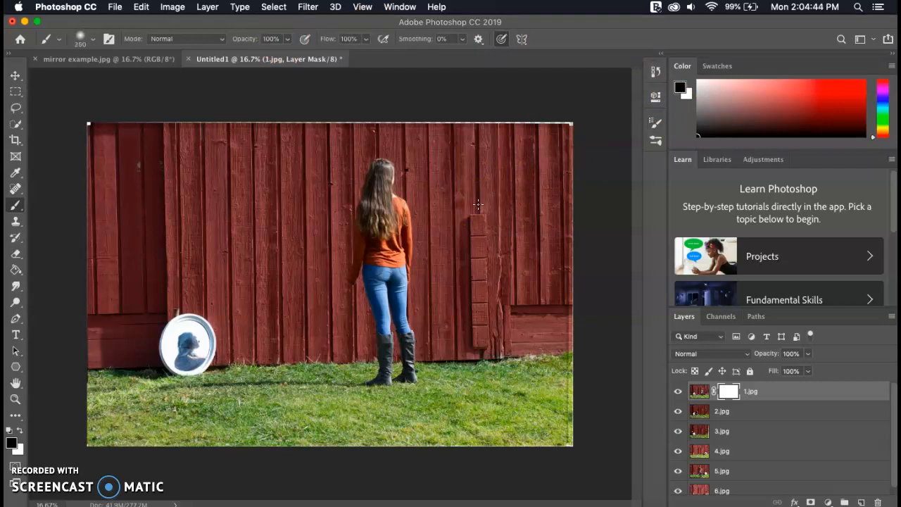
# - Paint black over the mirror's reflection on the 1.jpg mask and invert the mask to isolate the reflection
pyautogui.moveTo(177, 342); pyautogui.dragTo(198, 364)
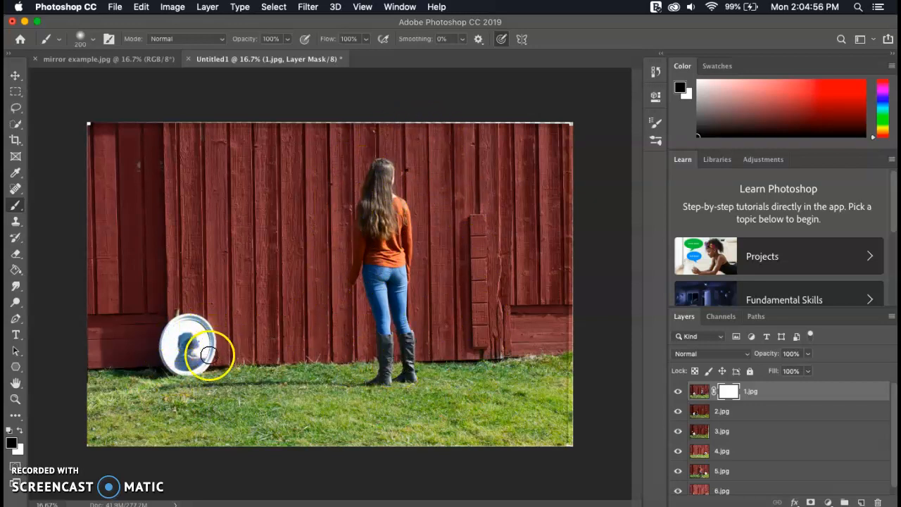
pyautogui.moveTo(193, 325)
pyautogui.mouseDown()
pyautogui.moveTo(182, 360)
pyautogui.moveTo(198, 342)
pyautogui.moveTo(182, 339)
pyautogui.moveTo(180, 367)
pyautogui.moveTo(200, 362)
pyautogui.moveTo(206, 339)
pyautogui.moveTo(198, 359)
pyautogui.moveTo(168, 356)
pyautogui.moveTo(169, 331)
pyautogui.moveTo(192, 319)
pyautogui.moveTo(201, 351)
pyautogui.moveTo(190, 350)
pyautogui.moveTo(192, 339)
pyautogui.moveTo(188, 357)
pyautogui.moveTo(178, 340)
pyautogui.moveTo(182, 328)
pyautogui.moveTo(203, 341)
pyautogui.moveTo(200, 358)
pyautogui.moveTo(190, 366)
pyautogui.moveTo(163, 354)
pyautogui.mouseUp()
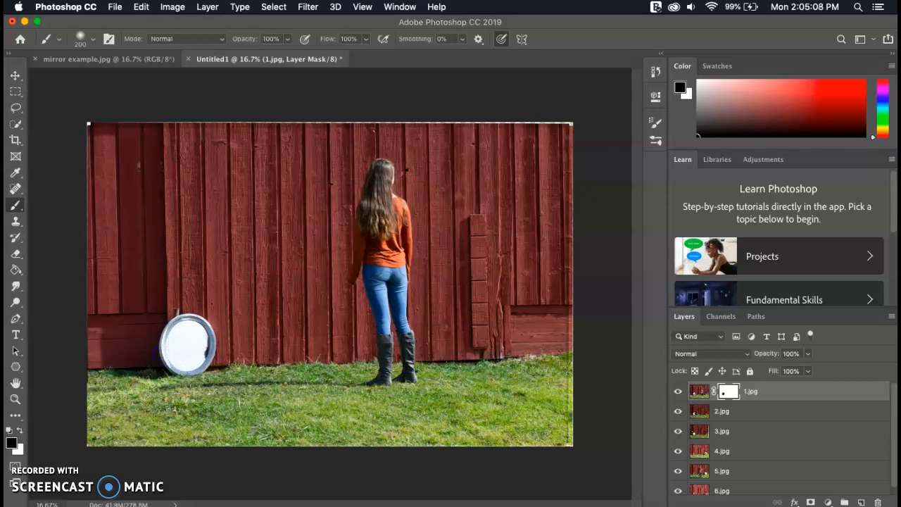
pyautogui.hotkey('ctrl', 'i')
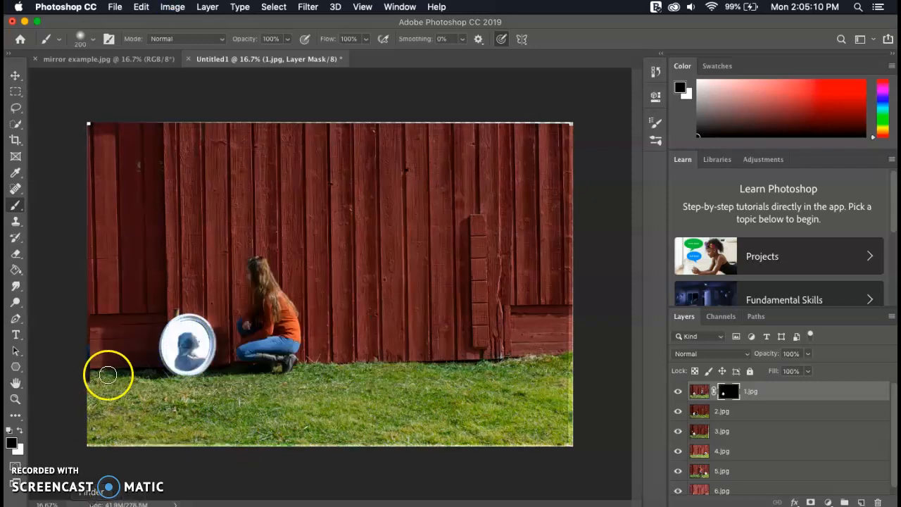
pyautogui.moveTo(185, 326)
pyautogui.mouseDown()
pyautogui.moveTo(191, 381)
pyautogui.moveTo(185, 343)
pyautogui.mouseUp()
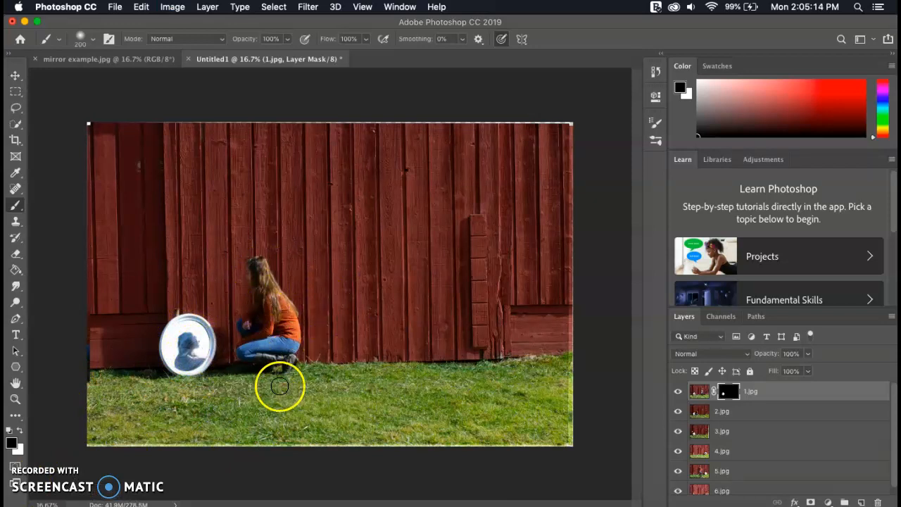
# - With 1.jpg hidden, add a mask to 2.jpg, paint black over the crouching woman and invert the mask to isolate her
pyautogui.click(674, 396)
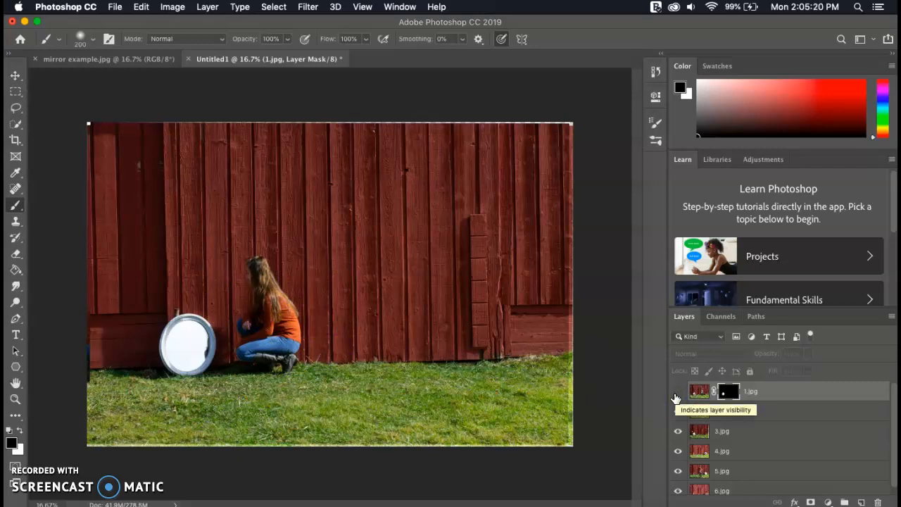
pyautogui.click(771, 411)
pyautogui.click(811, 501)
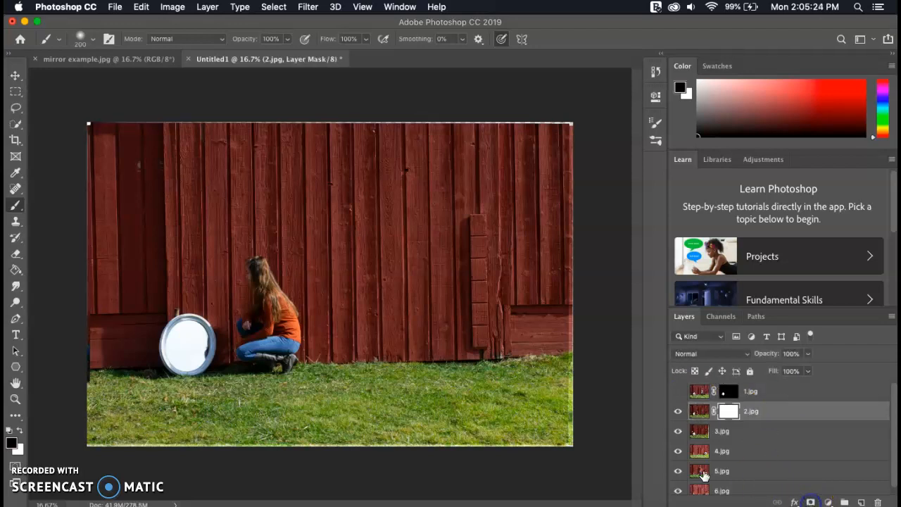
pyautogui.moveTo(302, 322)
pyautogui.mouseDown()
pyautogui.moveTo(259, 259)
pyautogui.moveTo(264, 278)
pyautogui.moveTo(256, 266)
pyautogui.moveTo(252, 293)
pyautogui.moveTo(250, 258)
pyautogui.moveTo(264, 332)
pyautogui.moveTo(261, 288)
pyautogui.moveTo(276, 326)
pyautogui.moveTo(271, 299)
pyautogui.moveTo(295, 328)
pyautogui.mouseUp()
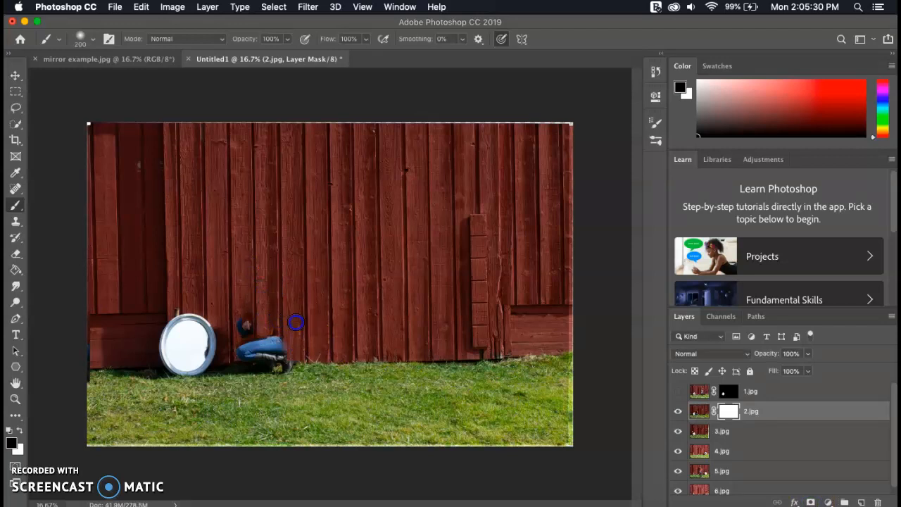
pyautogui.moveTo(273, 368)
pyautogui.mouseDown()
pyautogui.moveTo(226, 372)
pyautogui.moveTo(247, 311)
pyautogui.mouseUp()
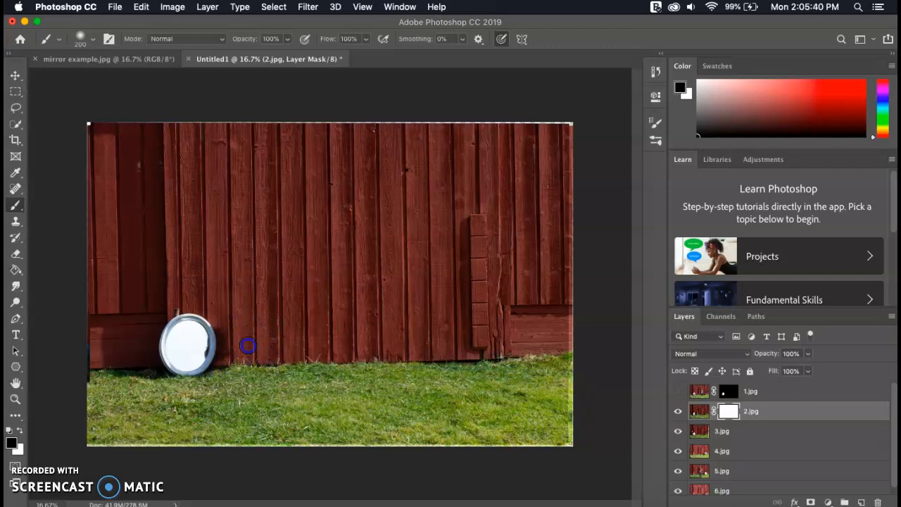
pyautogui.press('super+i')
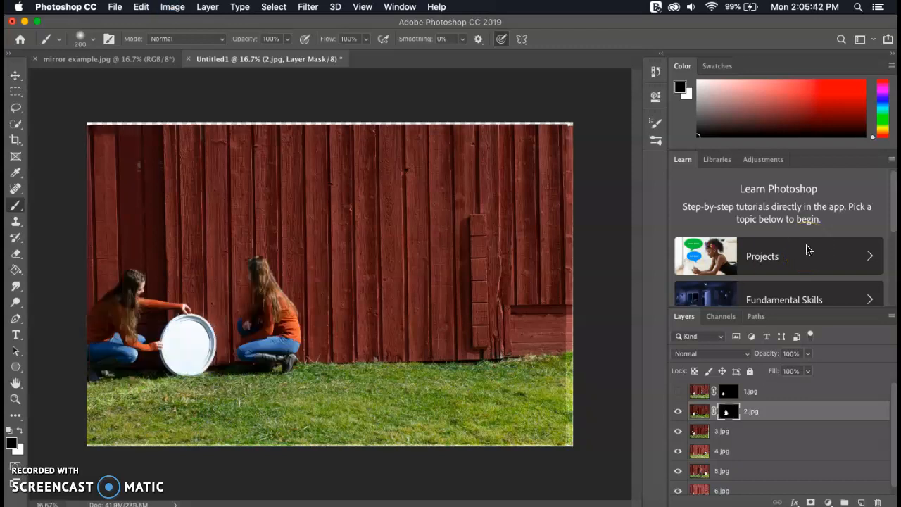
# - Check how the masked 1.jpg and 2.jpg layers combine with the photo below by toggling their visibility
pyautogui.click(678, 412)
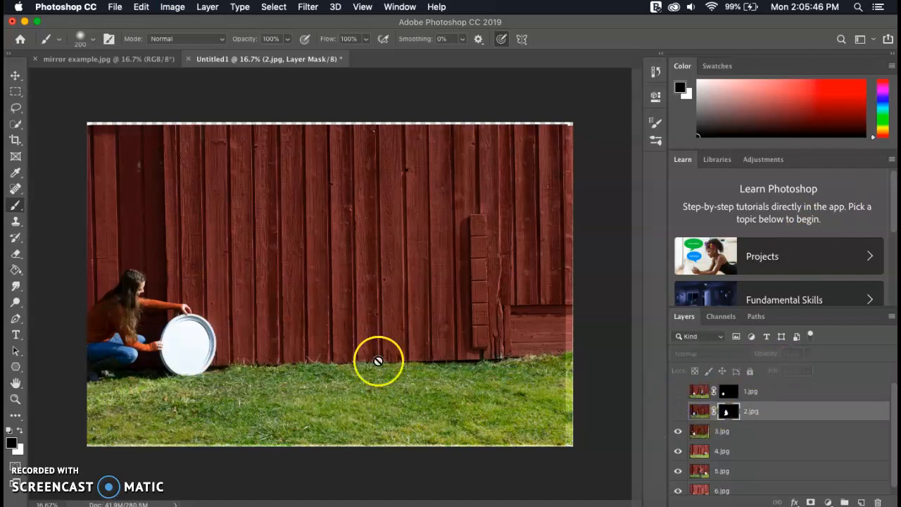
pyautogui.click(678, 411)
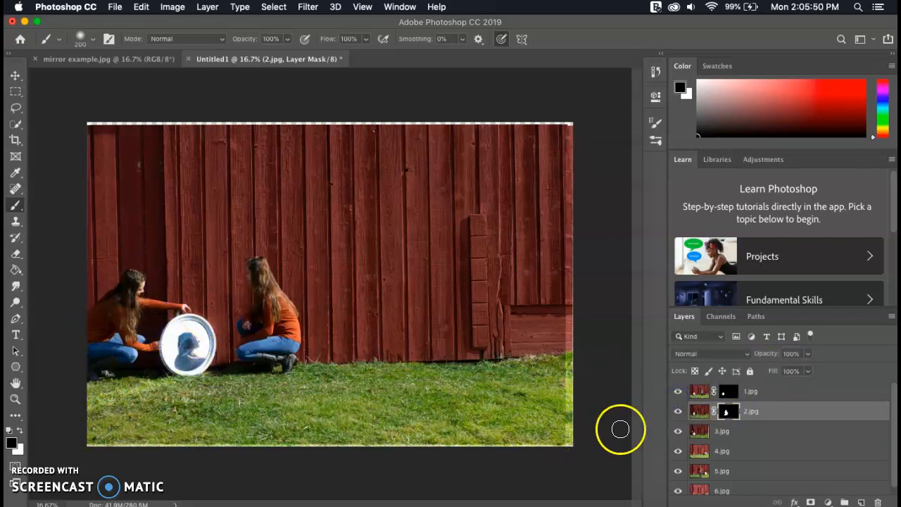
pyautogui.click(677, 392)
# - Hide 2.jpg, add a layer mask to 3.jpg and paint black over the woman holding the mirror
pyautogui.click(678, 413)
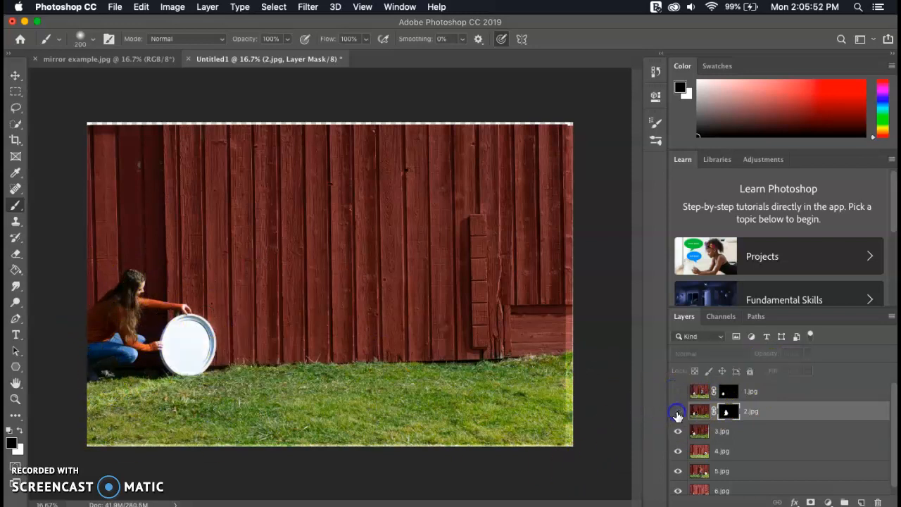
pyautogui.click(735, 438)
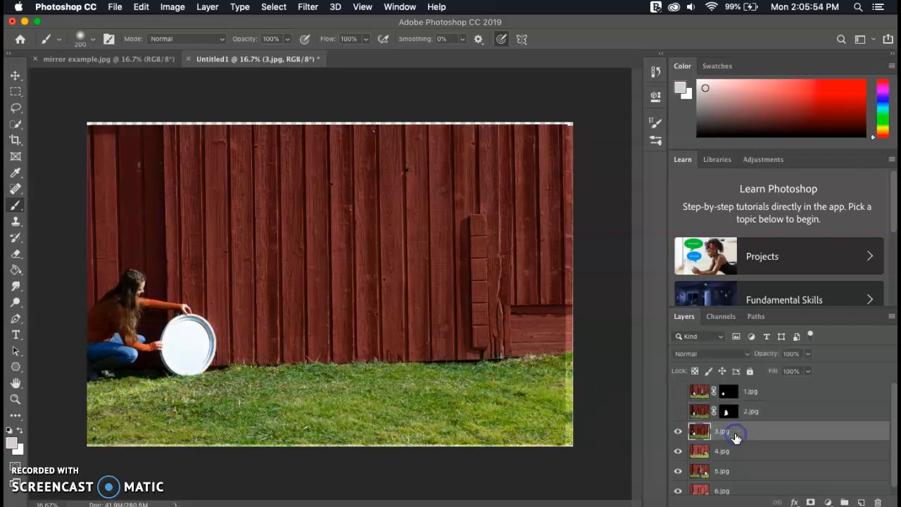
pyautogui.click(810, 502)
pyautogui.press('d')
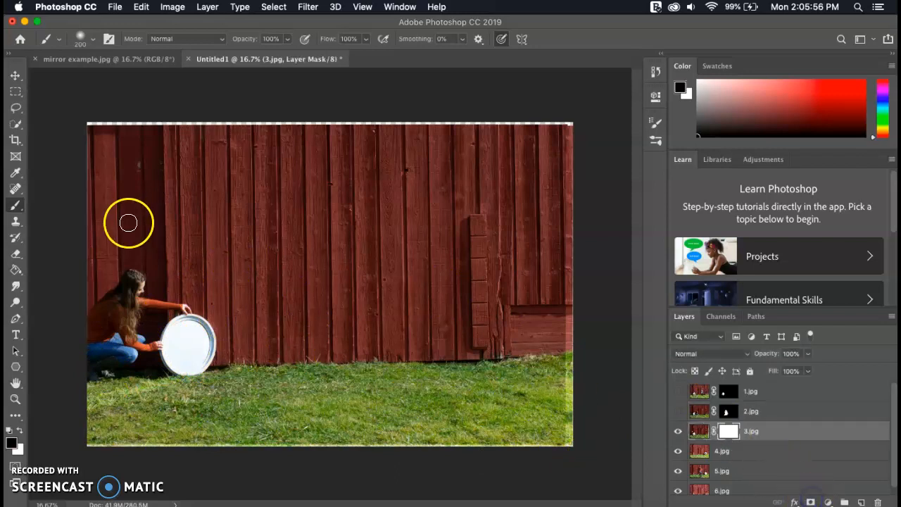
pyautogui.moveTo(135, 293)
pyautogui.mouseDown()
pyautogui.moveTo(186, 310)
pyautogui.moveTo(135, 284)
pyautogui.moveTo(133, 324)
pyautogui.moveTo(104, 304)
pyautogui.moveTo(106, 330)
pyautogui.moveTo(92, 335)
pyautogui.moveTo(106, 362)
pyautogui.moveTo(91, 374)
pyautogui.moveTo(124, 373)
pyautogui.moveTo(119, 334)
pyautogui.moveTo(131, 366)
pyautogui.moveTo(133, 329)
pyautogui.moveTo(138, 355)
pyautogui.moveTo(141, 332)
pyautogui.moveTo(144, 356)
pyautogui.moveTo(155, 340)
pyautogui.moveTo(158, 372)
pyautogui.moveTo(138, 372)
pyautogui.moveTo(163, 374)
pyautogui.mouseUp()
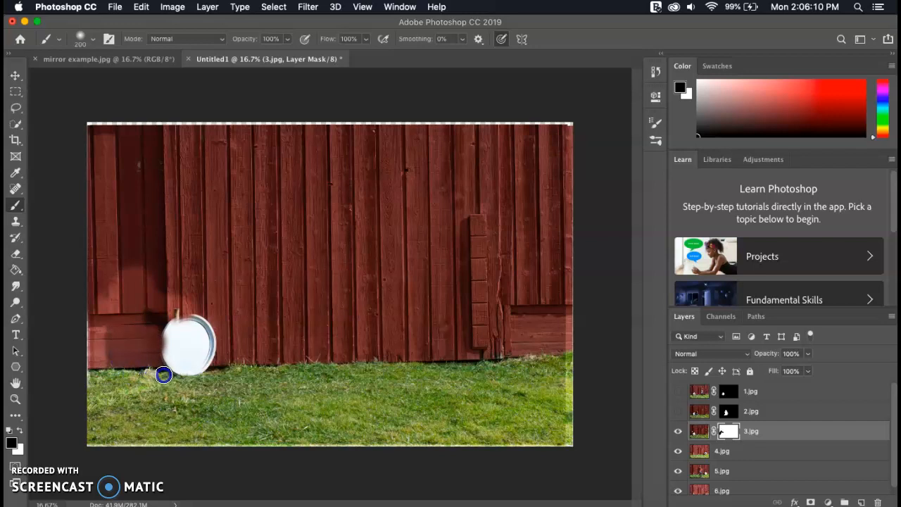
# - Paint the shadowed wall around the woman on the 3.jpg mask at 26% brush opacity, and invert the mask
pyautogui.click(286, 39)
pyautogui.click(141, 266)
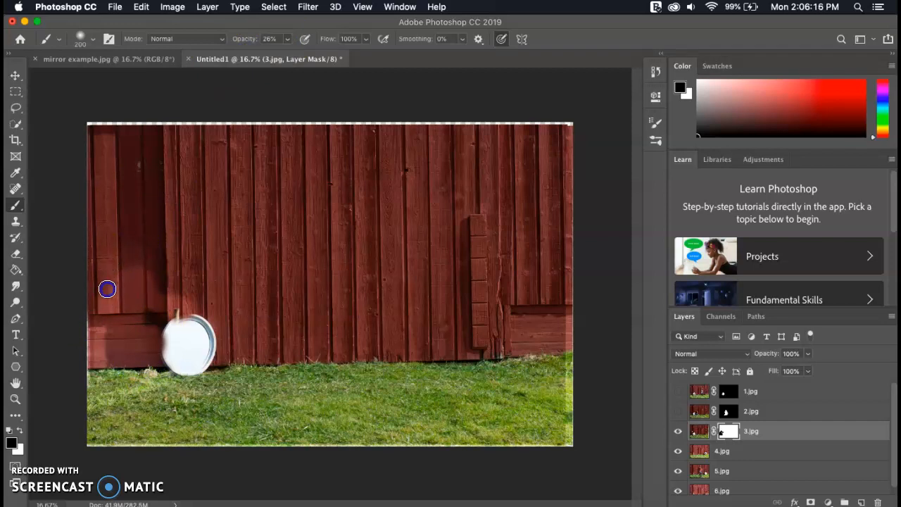
pyautogui.moveTo(180, 280); pyautogui.dragTo(148, 280)
pyautogui.moveTo(141, 316)
pyautogui.mouseDown()
pyautogui.moveTo(139, 256)
pyautogui.moveTo(100, 295)
pyautogui.mouseUp()
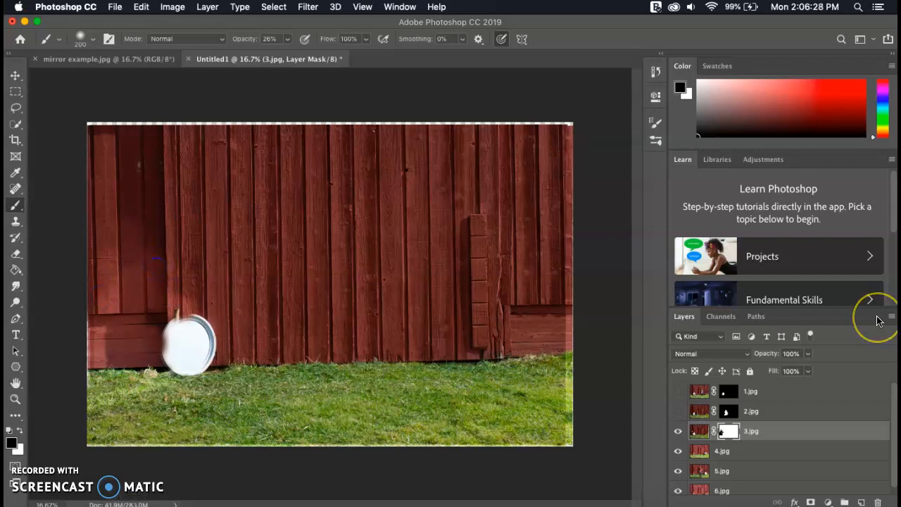
pyautogui.press('super+i')
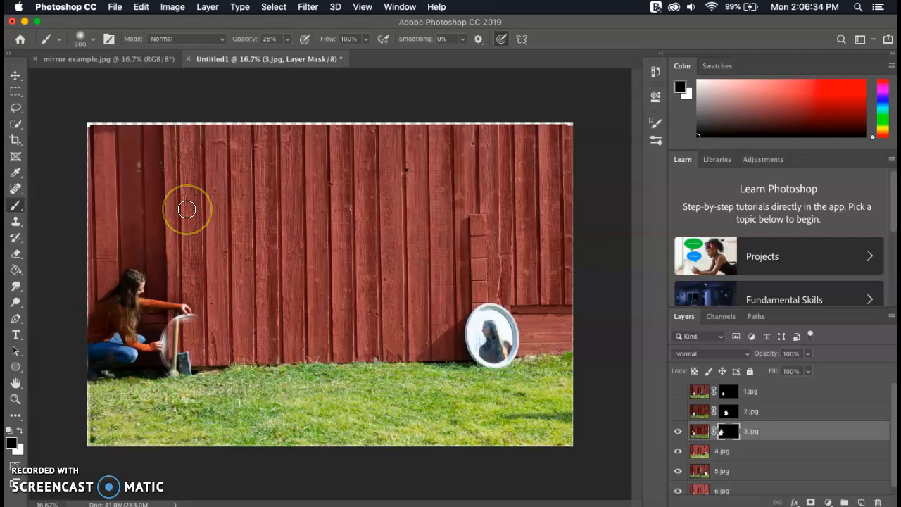
# - Show 2.jpg and 1.jpg again and toggle 3.jpg to check its contribution to the composite
pyautogui.click(677, 411)
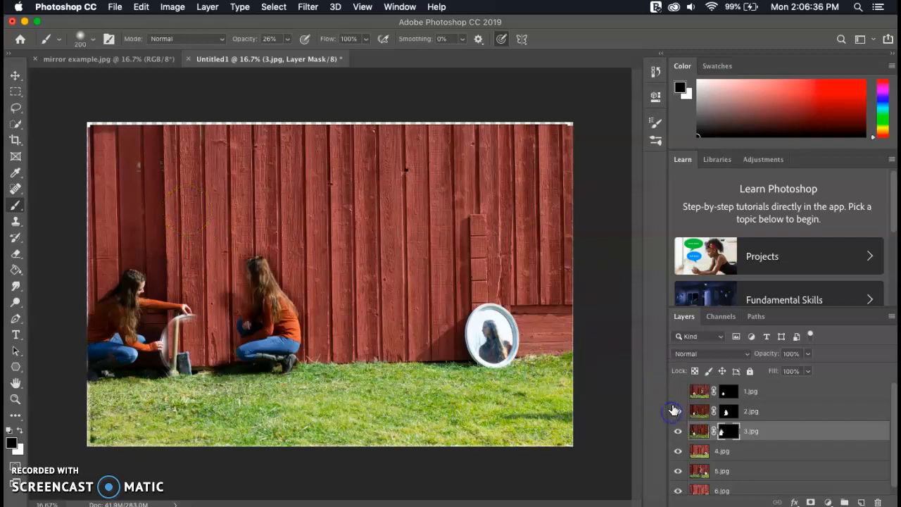
pyautogui.click(679, 392)
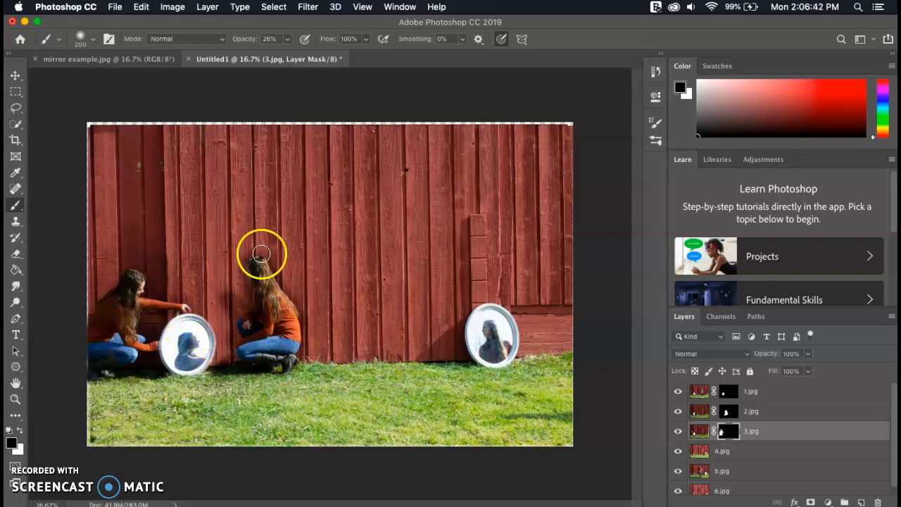
pyautogui.click(678, 433)
pyautogui.click(678, 432)
# - Paint black at 26% brush opacity over the hand above the mirror on the 3.jpg mask
pyautogui.scroll(5, 108, 359)
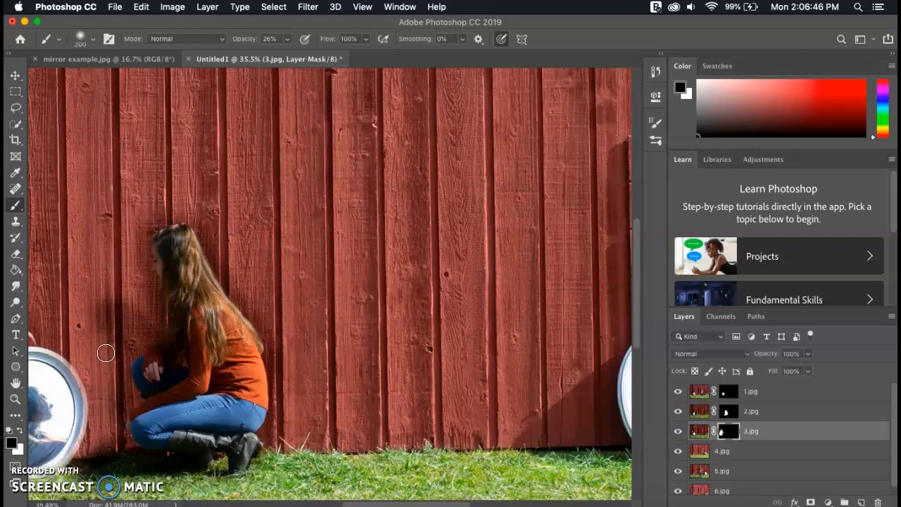
pyautogui.scroll(-2, 105, 352)
pyautogui.scroll(6, 106, 353)
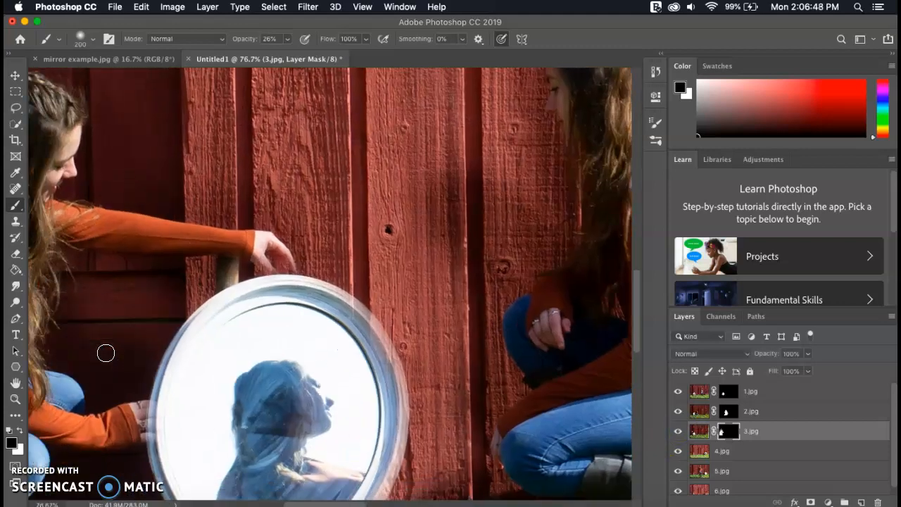
pyautogui.hscroll(-3, 105, 353)
pyautogui.scroll(-2, 106, 353)
pyautogui.click(682, 432)
pyautogui.click(681, 433)
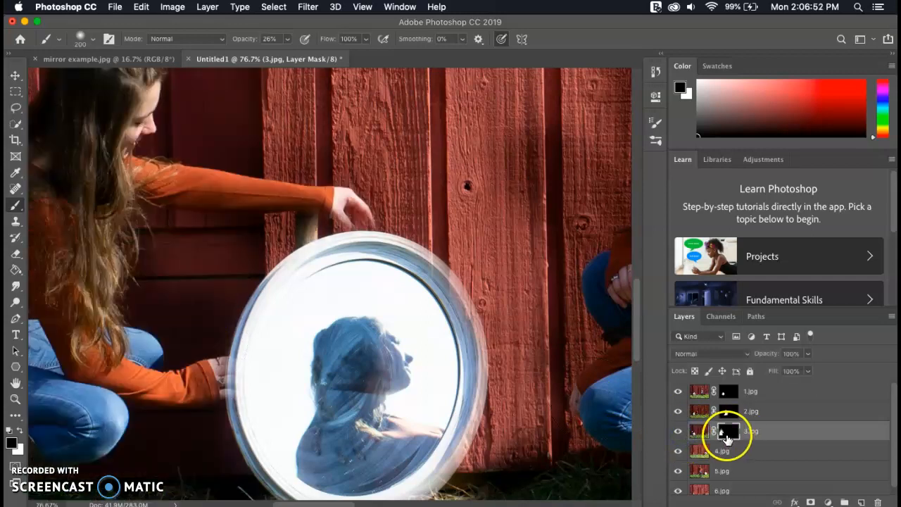
pyautogui.moveTo(433, 345)
pyautogui.mouseDown()
pyautogui.moveTo(402, 282)
pyautogui.moveTo(354, 245)
pyautogui.mouseUp()
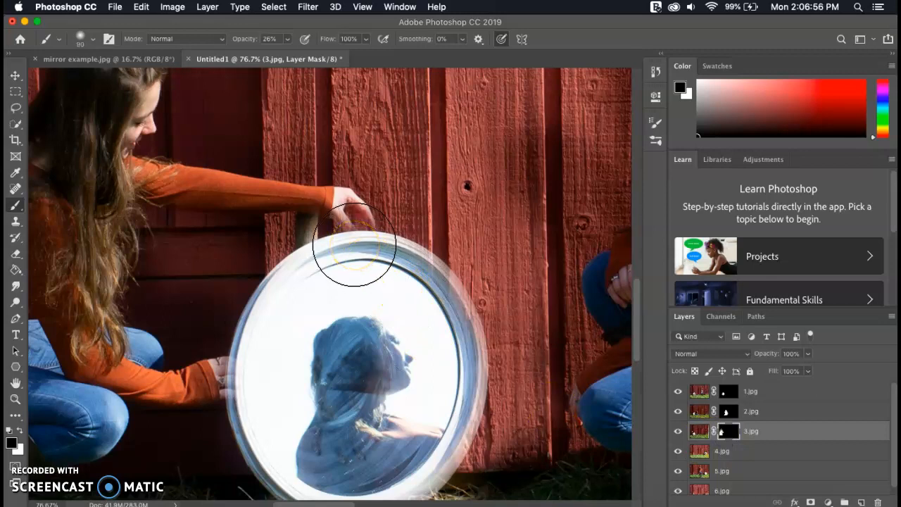
pyautogui.moveTo(362, 210)
pyautogui.mouseDown()
pyautogui.moveTo(352, 217)
pyautogui.moveTo(370, 220)
pyautogui.moveTo(352, 207)
pyautogui.moveTo(362, 209)
pyautogui.mouseUp()
# - Restore both hands at the mirror on the 3.jpg mask with white paint at 100% brush opacity
pyautogui.click(19, 430)
pyautogui.click(284, 39)
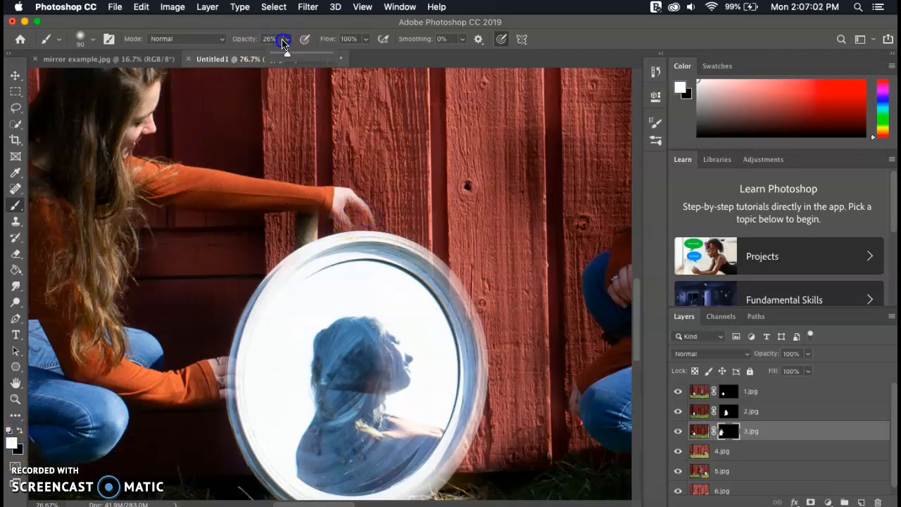
pyautogui.moveTo(292, 56); pyautogui.dragTo(368, 64)
pyautogui.moveTo(369, 215)
pyautogui.mouseDown()
pyautogui.moveTo(336, 218)
pyautogui.moveTo(361, 211)
pyautogui.mouseUp()
pyautogui.moveTo(205, 370)
pyautogui.mouseDown()
pyautogui.moveTo(212, 393)
pyautogui.moveTo(225, 370)
pyautogui.mouseUp()
# - Compare the hands and the mirror edge with 1.jpg hidden and shown
pyautogui.click(675, 392)
pyautogui.click(676, 392)
pyautogui.click(676, 392)
pyautogui.click(675, 394)
pyautogui.click(675, 394)
pyautogui.click(675, 394)
pyautogui.click(675, 394)
pyautogui.click(676, 394)
pyautogui.click(675, 394)
pyautogui.click(675, 394)
# - Paint black on the 1.jpg mask where the mirror covers the woman's fingers on both hands
pyautogui.click(720, 396)
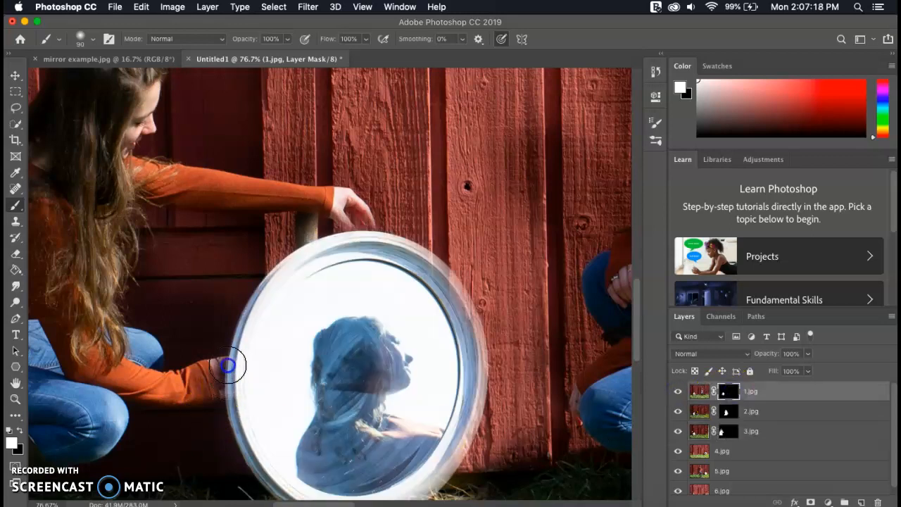
pyautogui.press('super+z')
pyautogui.click(20, 430)
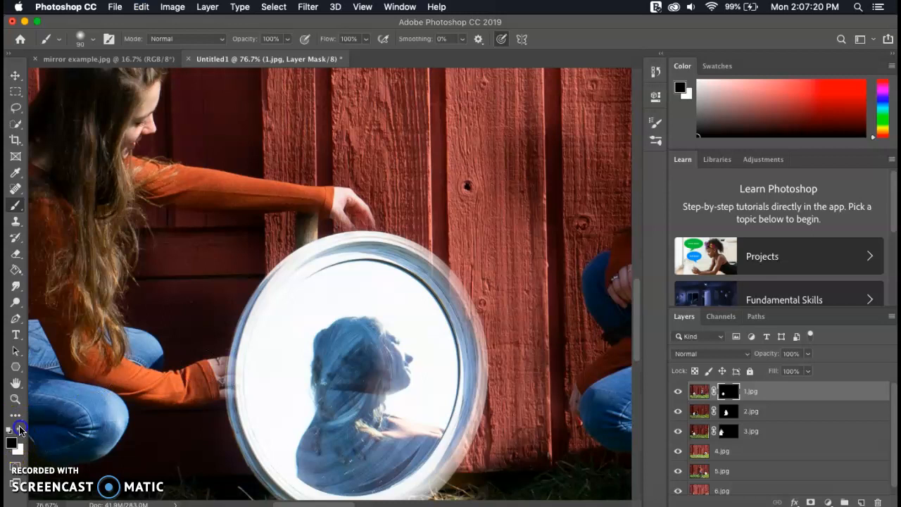
pyautogui.moveTo(228, 392); pyautogui.dragTo(225, 357)
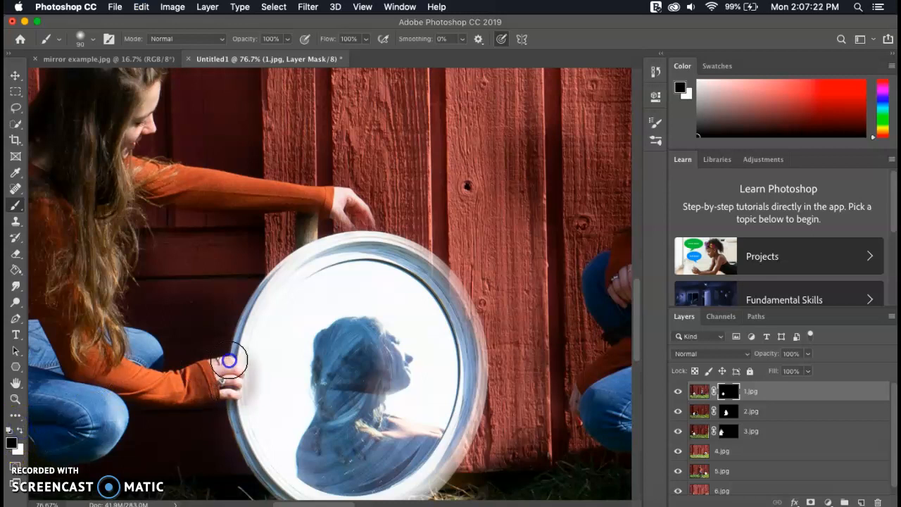
pyautogui.moveTo(350, 231)
pyautogui.mouseDown()
pyautogui.moveTo(340, 244)
pyautogui.moveTo(358, 241)
pyautogui.moveTo(346, 241)
pyautogui.mouseUp()
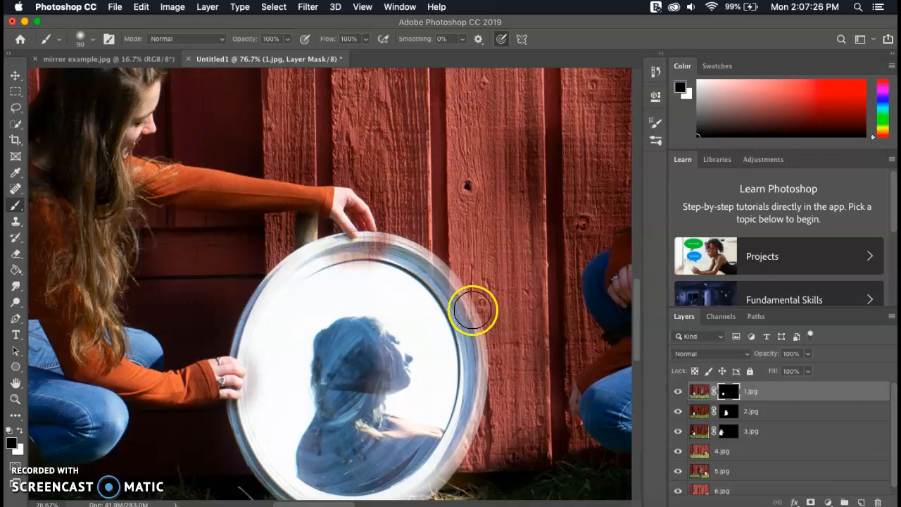
# - Paint white on the 1.jpg mask around the mirror's outer rim and lower edge to restore its frame
pyautogui.click(19, 431)
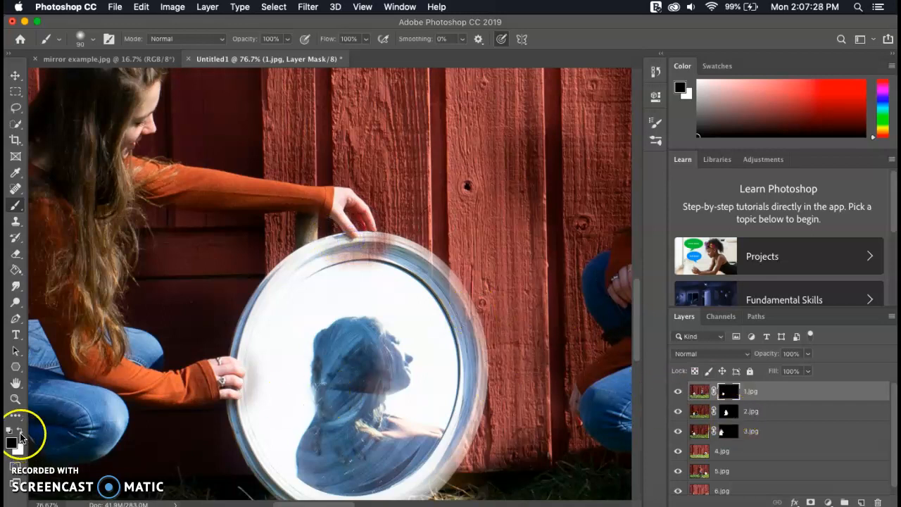
pyautogui.click(378, 253)
pyautogui.moveTo(380, 244)
pyautogui.mouseDown()
pyautogui.moveTo(343, 262)
pyautogui.moveTo(329, 251)
pyautogui.moveTo(365, 265)
pyautogui.moveTo(402, 260)
pyautogui.moveTo(452, 296)
pyautogui.moveTo(464, 291)
pyautogui.moveTo(476, 380)
pyautogui.moveTo(467, 347)
pyautogui.moveTo(468, 405)
pyautogui.moveTo(448, 460)
pyautogui.moveTo(471, 424)
pyautogui.moveTo(412, 491)
pyautogui.mouseUp()
pyautogui.scroll(-4, 410, 476)
pyautogui.moveTo(434, 283)
pyautogui.mouseDown()
pyautogui.moveTo(376, 305)
pyautogui.moveTo(396, 306)
pyautogui.moveTo(284, 300)
pyautogui.mouseUp()
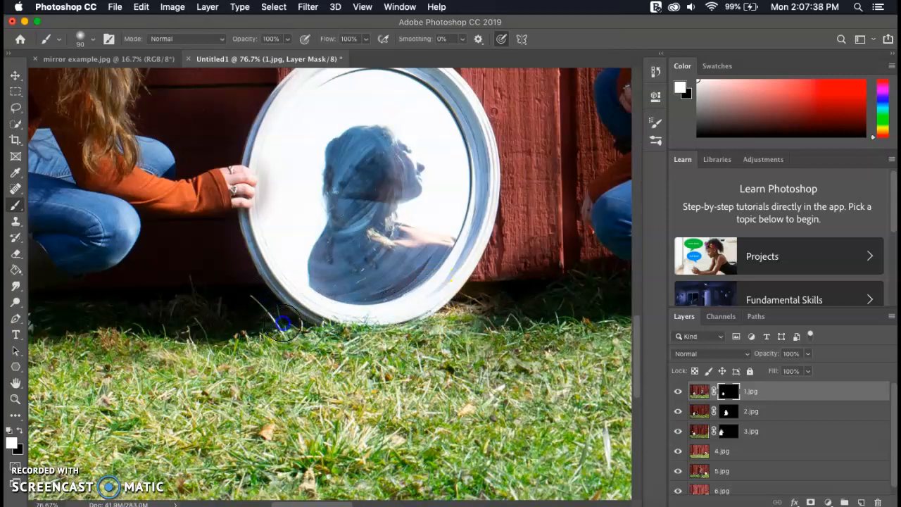
pyautogui.press('super+0')
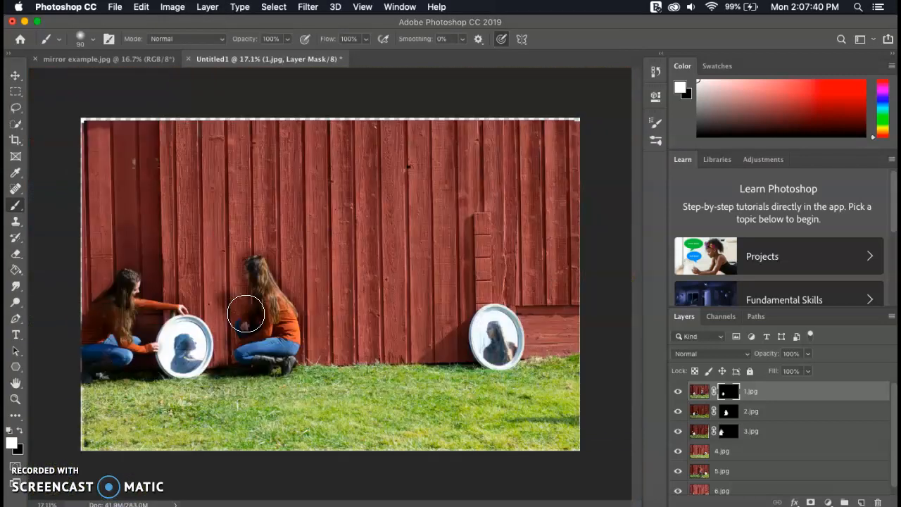
# - Hide 1.jpg, 2.jpg and 3.jpg, and toggle 4.jpg to check what it adds
pyautogui.click(677, 397)
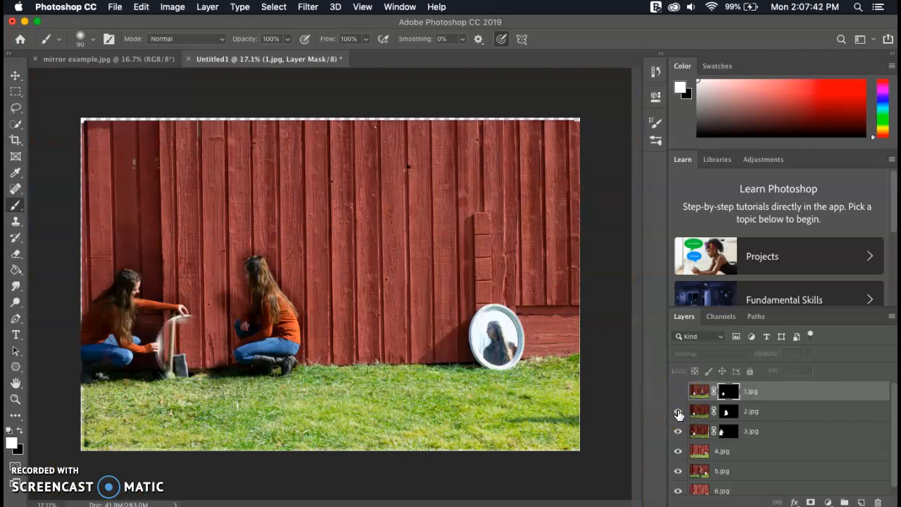
pyautogui.click(678, 413)
pyautogui.click(679, 433)
pyautogui.click(679, 452)
pyautogui.click(679, 451)
# - Add a layer mask to 4.jpg, paint black over the woman's reflection in the mirror and invert the mask
pyautogui.click(722, 453)
pyautogui.click(811, 503)
pyautogui.click(496, 363)
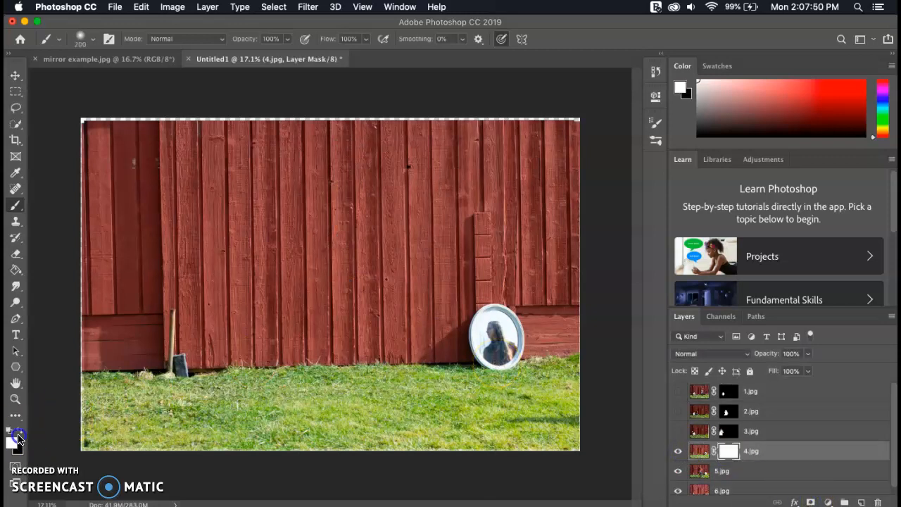
pyautogui.click(20, 432)
pyautogui.moveTo(496, 343)
pyautogui.mouseDown()
pyautogui.moveTo(496, 320)
pyautogui.moveTo(508, 350)
pyautogui.mouseUp()
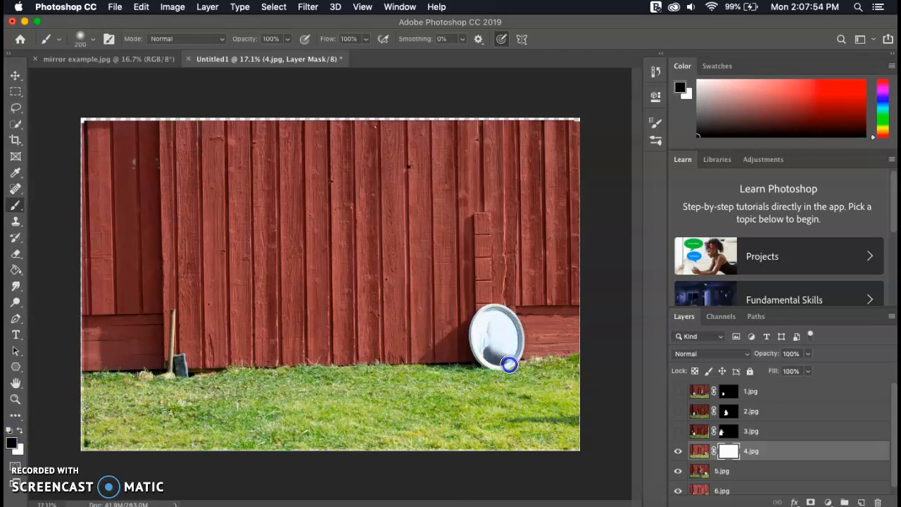
pyautogui.moveTo(491, 331)
pyautogui.mouseDown()
pyautogui.moveTo(501, 361)
pyautogui.moveTo(489, 335)
pyautogui.mouseUp()
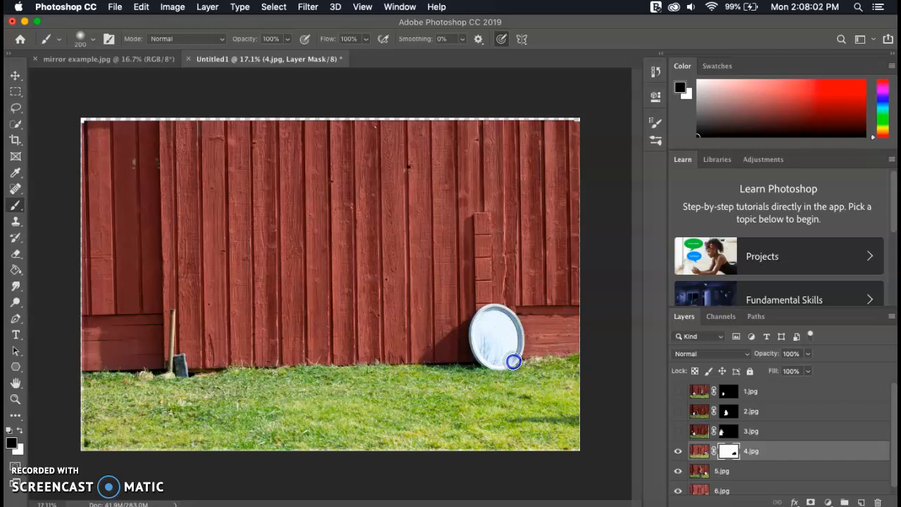
pyautogui.press('super+i')
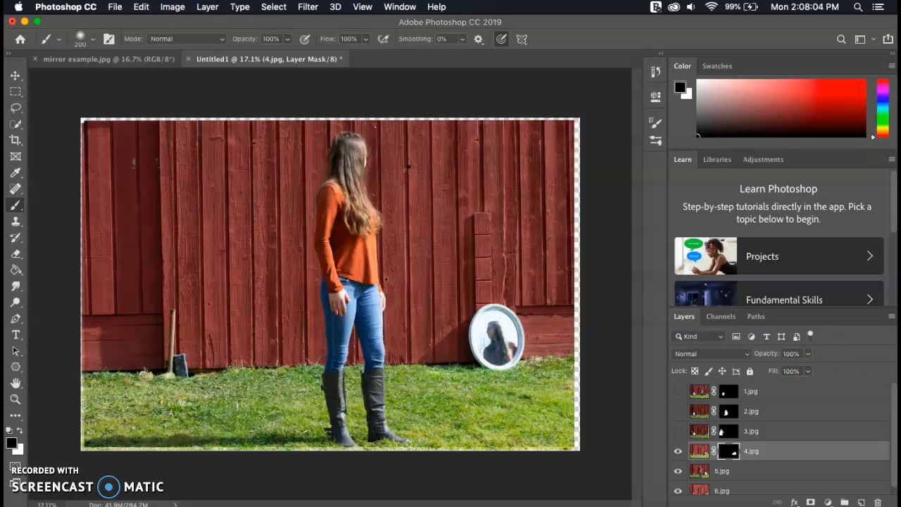
# - With 4.jpg hidden, add a layer mask to 5.jpg, paint black over the standing woman and invert the mask
pyautogui.click(678, 451)
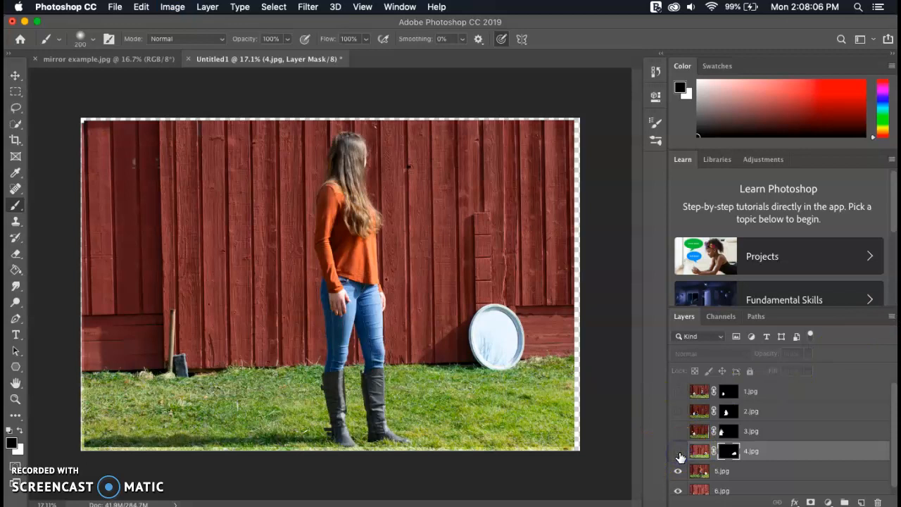
pyautogui.click(728, 471)
pyautogui.scroll(-1, 728, 471)
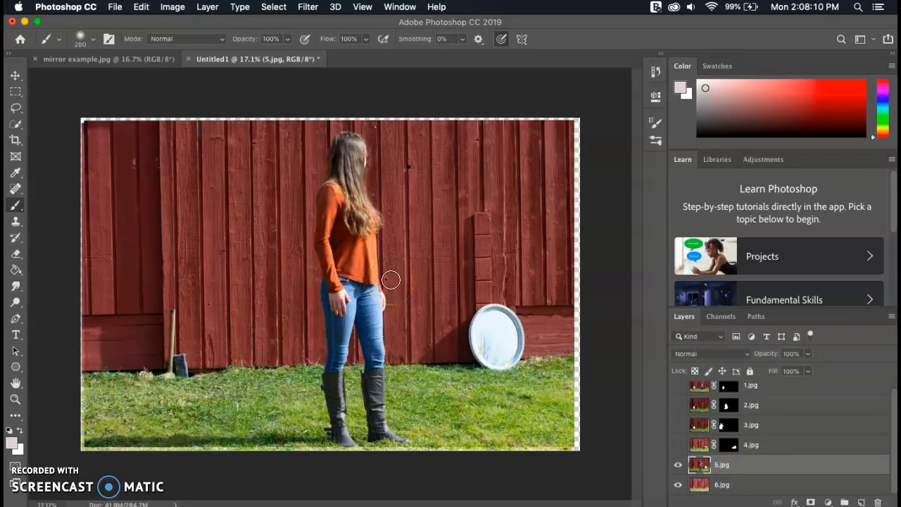
pyautogui.moveTo(345, 288)
pyautogui.mouseDown()
pyautogui.moveTo(337, 192)
pyautogui.moveTo(343, 251)
pyautogui.mouseUp()
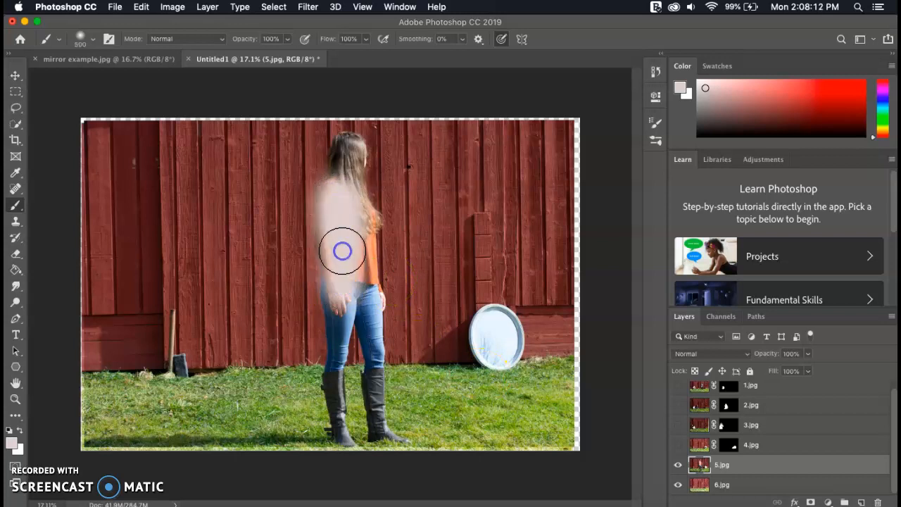
pyautogui.press('super+z')
pyautogui.click(810, 502)
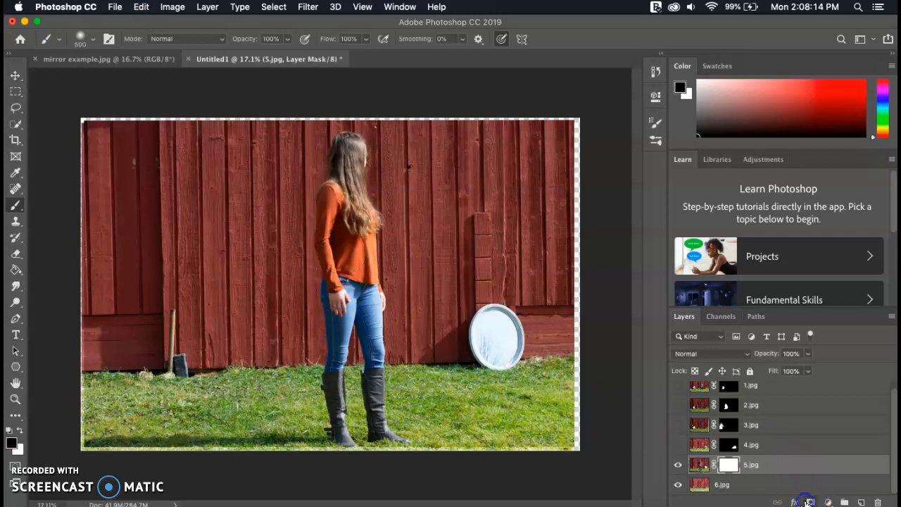
pyautogui.moveTo(347, 287)
pyautogui.mouseDown()
pyautogui.moveTo(333, 216)
pyautogui.moveTo(349, 148)
pyautogui.moveTo(375, 281)
pyautogui.moveTo(360, 165)
pyautogui.moveTo(330, 149)
pyautogui.moveTo(323, 258)
pyautogui.moveTo(343, 359)
pyautogui.moveTo(338, 282)
pyautogui.moveTo(375, 272)
pyautogui.moveTo(372, 401)
pyautogui.moveTo(395, 442)
pyautogui.moveTo(333, 425)
pyautogui.moveTo(324, 347)
pyautogui.moveTo(340, 426)
pyautogui.moveTo(181, 446)
pyautogui.moveTo(94, 442)
pyautogui.moveTo(146, 453)
pyautogui.moveTo(82, 450)
pyautogui.moveTo(137, 450)
pyautogui.moveTo(115, 450)
pyautogui.mouseUp()
pyautogui.press('super+i')
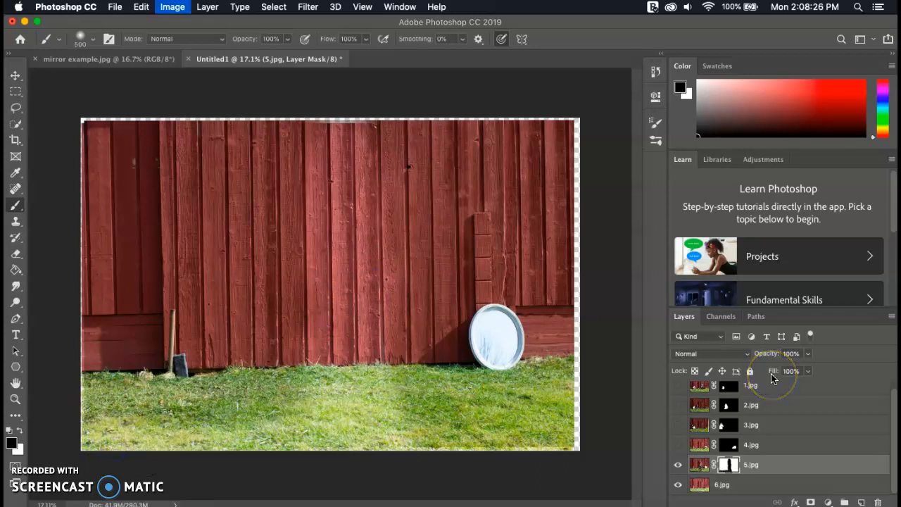
# - Show 4.jpg, 3.jpg, 2.jpg and 1.jpg again to assemble the full composite
pyautogui.click(678, 445)
pyautogui.click(679, 425)
pyautogui.click(678, 405)
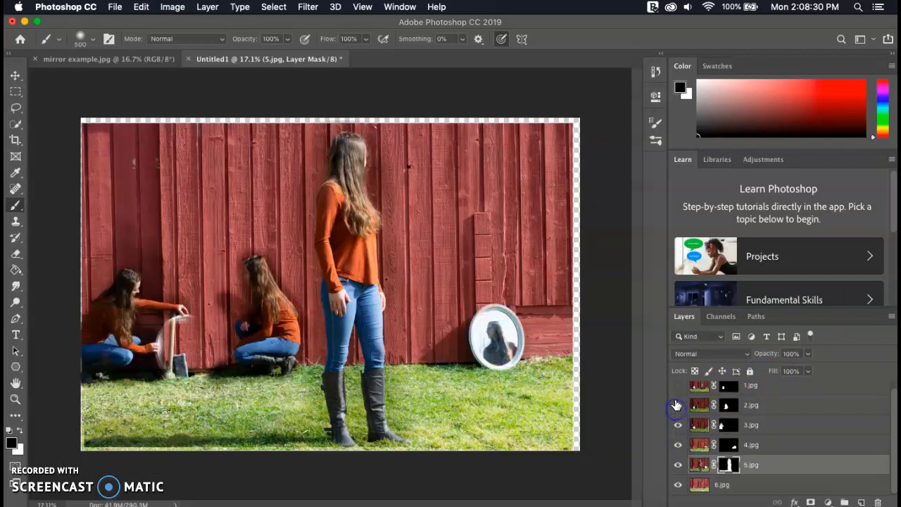
pyautogui.click(678, 385)
pyautogui.scroll(1, 711, 414)
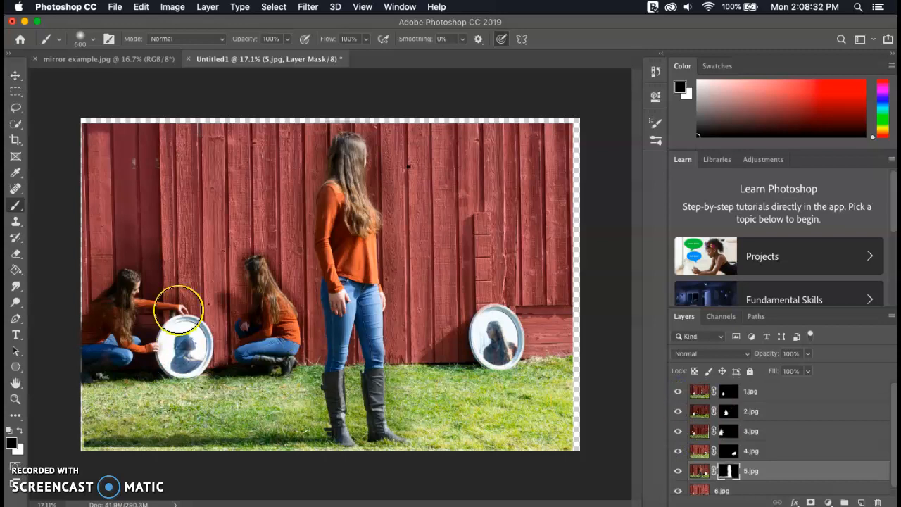
# - Soften the dark wall shadow beside the crouching woman on the 2.jpg mask with black paint at 23% brush opacity
pyautogui.scroll(3, 231, 347)
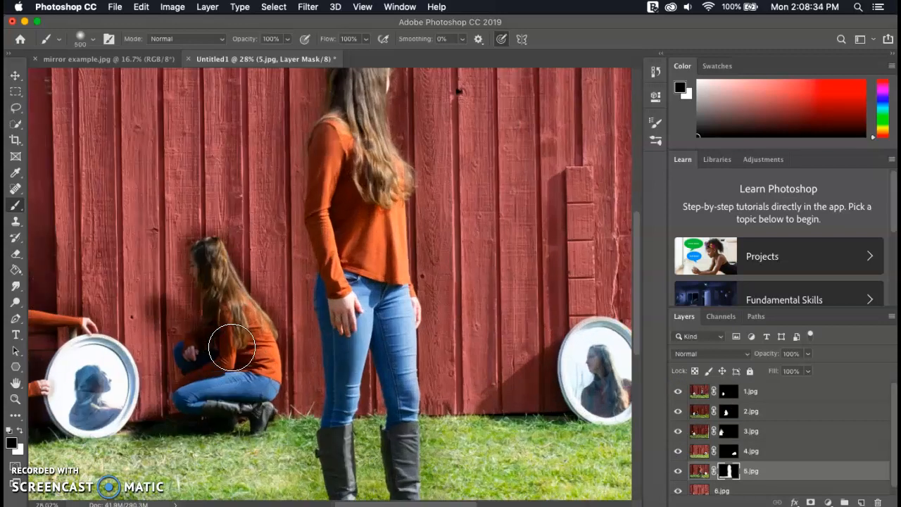
pyautogui.scroll(1, 232, 346)
pyautogui.hscroll(-3, 232, 346)
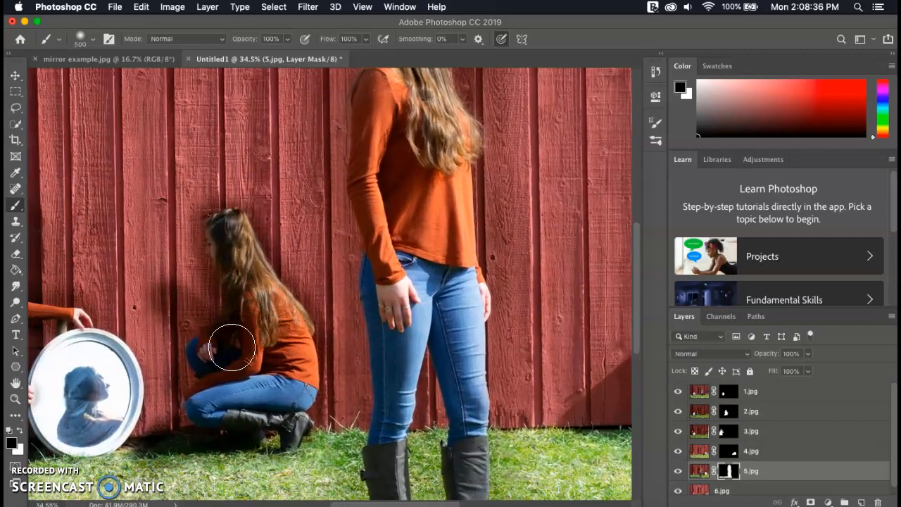
pyautogui.click(679, 412)
pyautogui.click(679, 413)
pyautogui.click(727, 411)
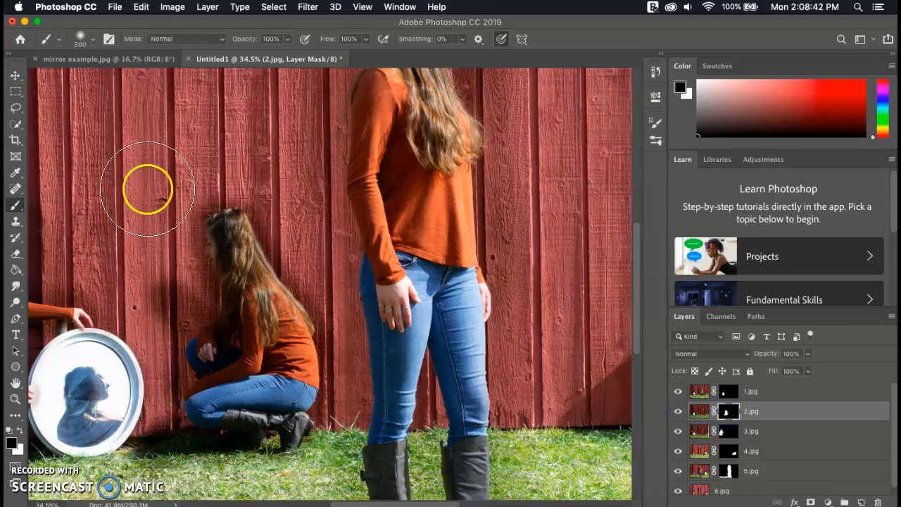
pyautogui.click(290, 42)
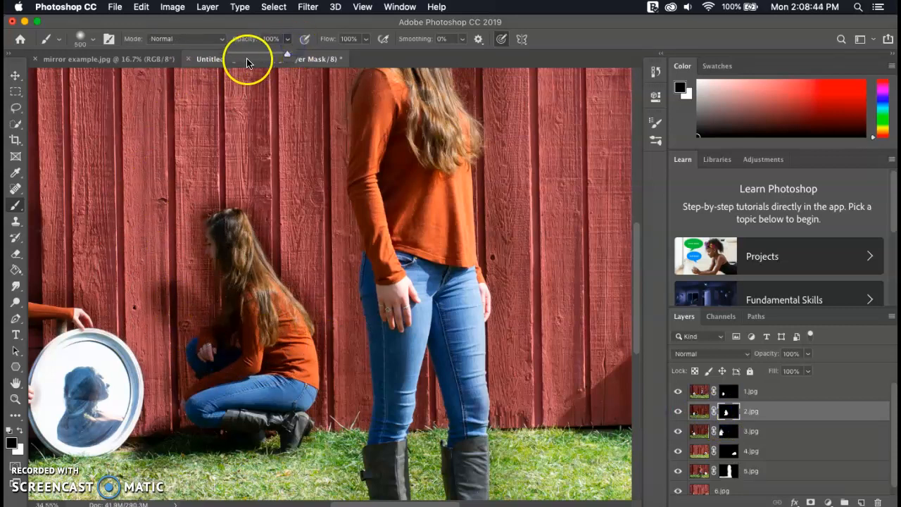
pyautogui.press('[')
pyautogui.press('[')
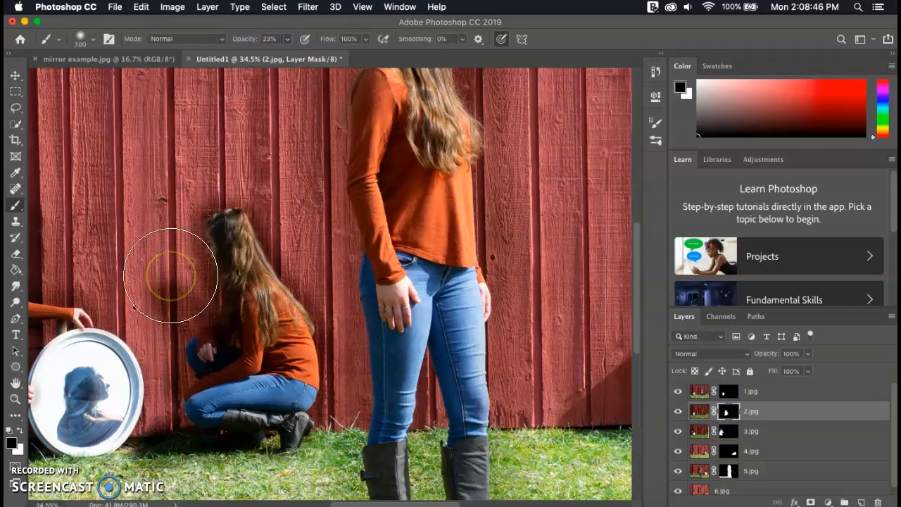
pyautogui.moveTo(171, 276); pyautogui.dragTo(171, 310)
pyautogui.moveTo(171, 246)
pyautogui.mouseDown()
pyautogui.moveTo(181, 299)
pyautogui.moveTo(182, 257)
pyautogui.moveTo(143, 283)
pyautogui.mouseUp()
pyautogui.moveTo(193, 300)
pyautogui.mouseDown()
pyautogui.moveTo(189, 305)
pyautogui.moveTo(205, 300)
pyautogui.moveTo(181, 253)
pyautogui.moveTo(187, 204)
pyautogui.mouseUp()
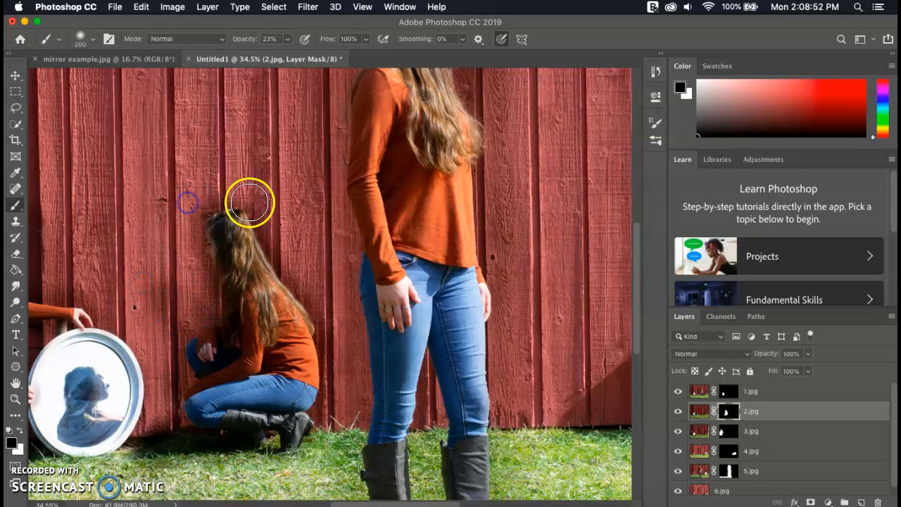
# - Blend the wall around the crouching woman on the 2.jpg mask with white paint at 23% brush opacity
pyautogui.click(19, 430)
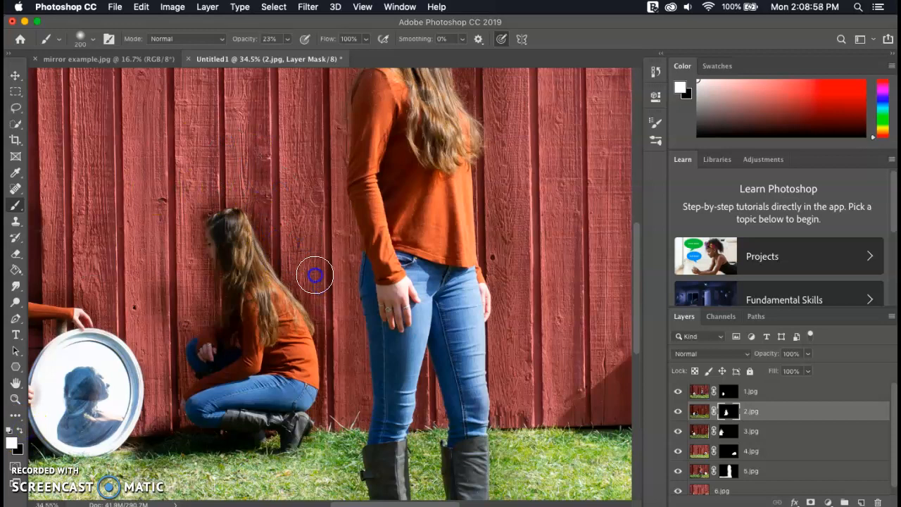
pyautogui.click(259, 191)
pyautogui.click(243, 171)
pyautogui.click(233, 163)
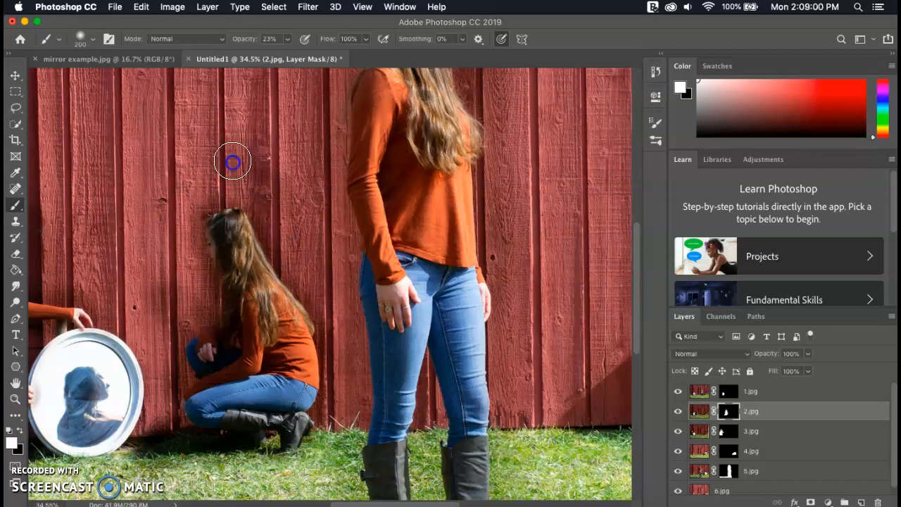
pyautogui.moveTo(214, 184)
pyautogui.mouseDown()
pyautogui.moveTo(207, 177)
pyautogui.moveTo(189, 233)
pyautogui.moveTo(188, 310)
pyautogui.mouseUp()
pyautogui.moveTo(188, 315)
pyautogui.mouseDown()
pyautogui.moveTo(175, 225)
pyautogui.moveTo(176, 265)
pyautogui.moveTo(159, 202)
pyautogui.moveTo(190, 312)
pyautogui.mouseUp()
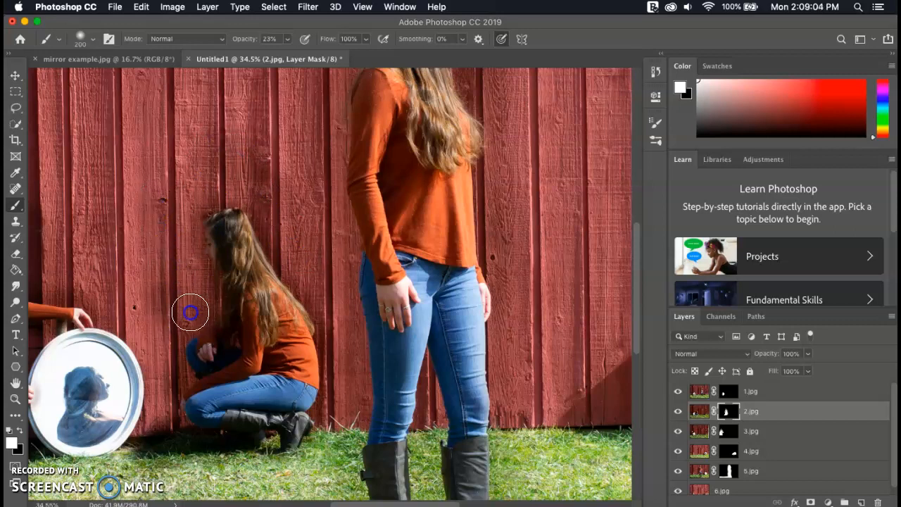
# - View the whole composite and compare it with the mirror example.jpg document
pyautogui.scroll(-5, 178, 290)
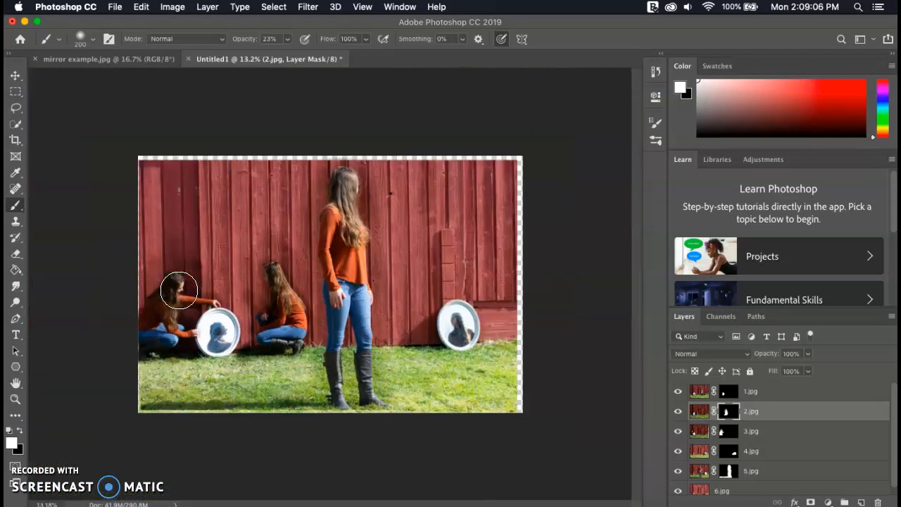
pyautogui.scroll(1, 179, 290)
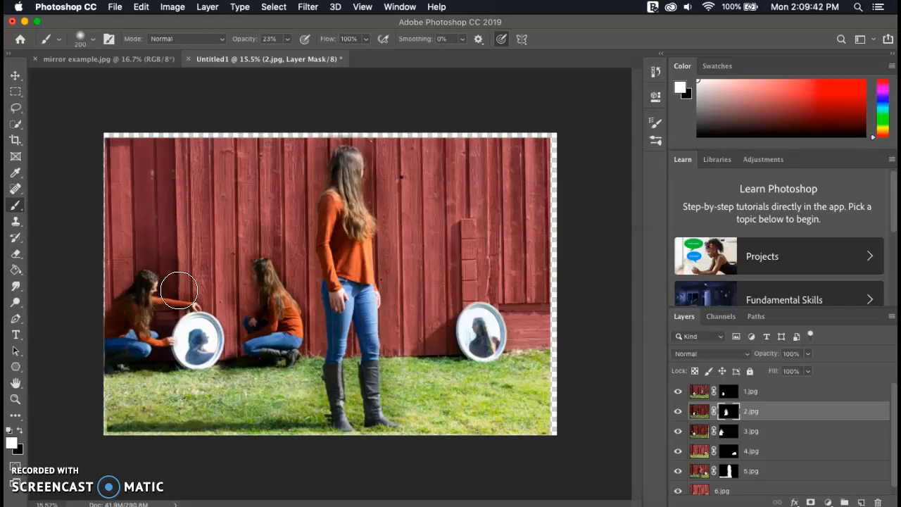
pyautogui.click(123, 60)
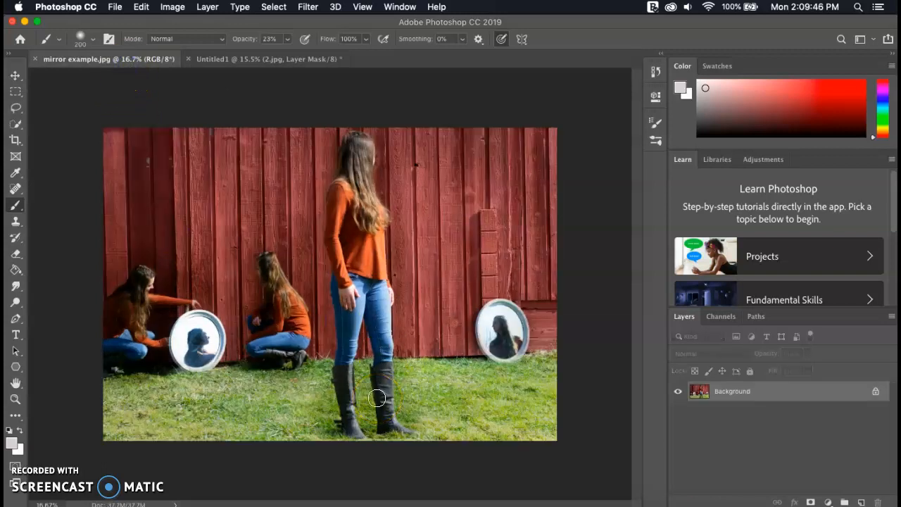